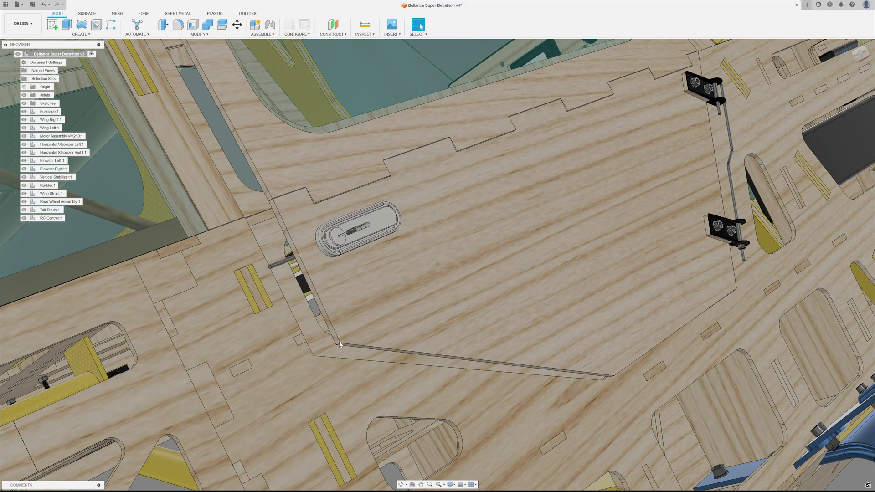
Swing the fuselage floor hatch open on its hinges to reveal the teal tank.
{"action": "left_click_drag", "start_coordinate": [359, 341], "coordinate": [605, 290]}
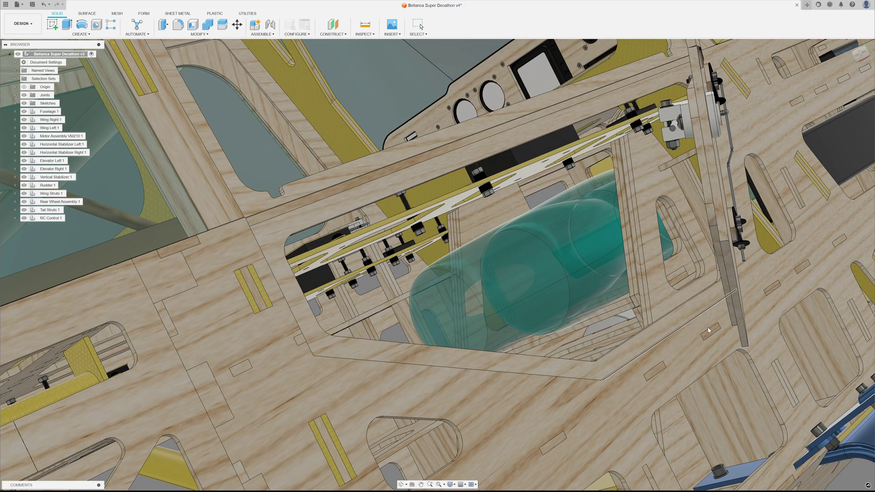
Orbit the view down to look inside the fuselage toward the tail linkage.
{"action": "middle_click_drag", "start_coordinate": [709, 330], "coordinate": [707, 481], "text": "shift"}
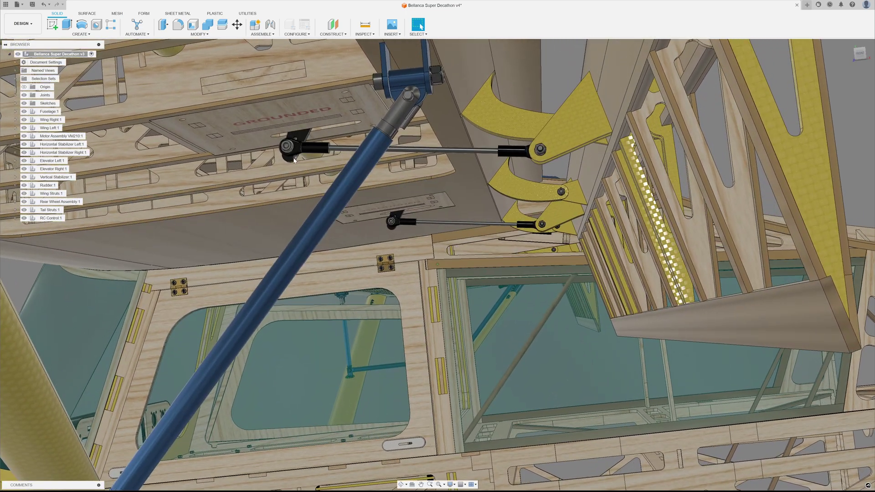
Deflect the tail control horns and pushrods, then swing the wing's lower panel down.
{"action": "left_click_drag", "start_coordinate": [310, 163], "coordinate": [407, 170]}
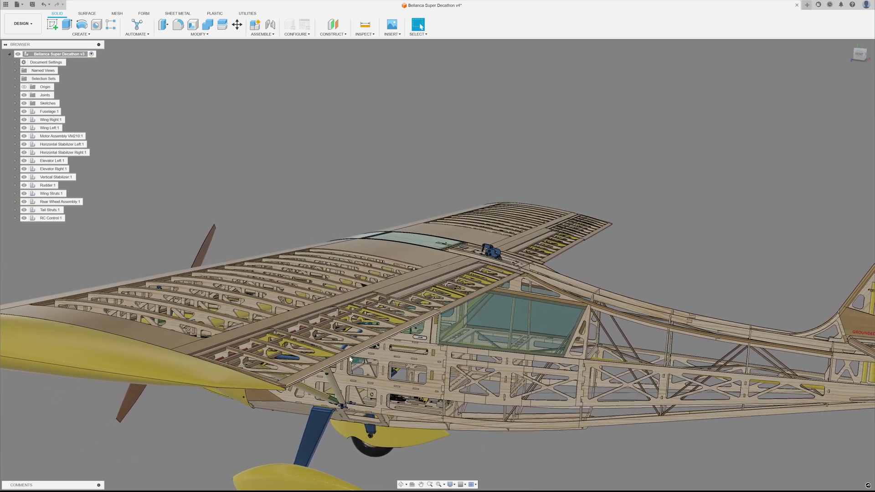
{"action": "left_click_drag", "start_coordinate": [346, 374], "coordinate": [346, 354]}
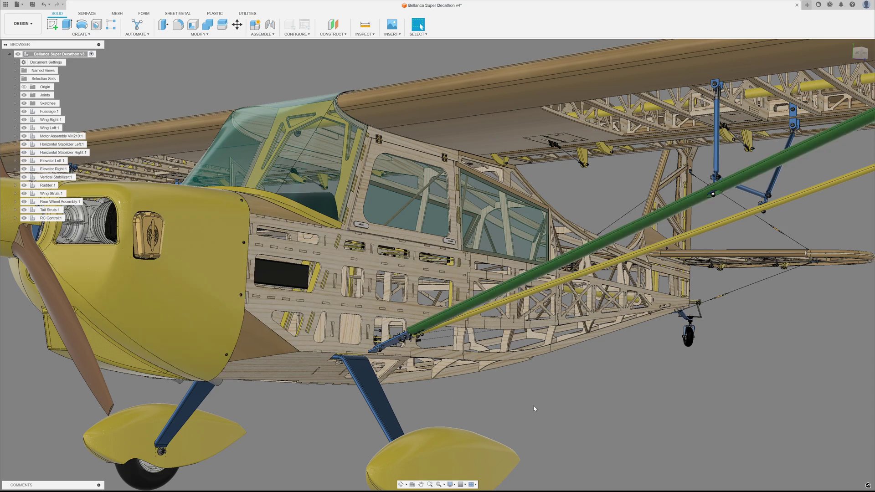
Zoom in and hide the wing skin body with V to expose ribs and spars.
{"action": "scroll", "coordinate": [597, 347], "scroll_direction": "up", "scroll_amount": 5}
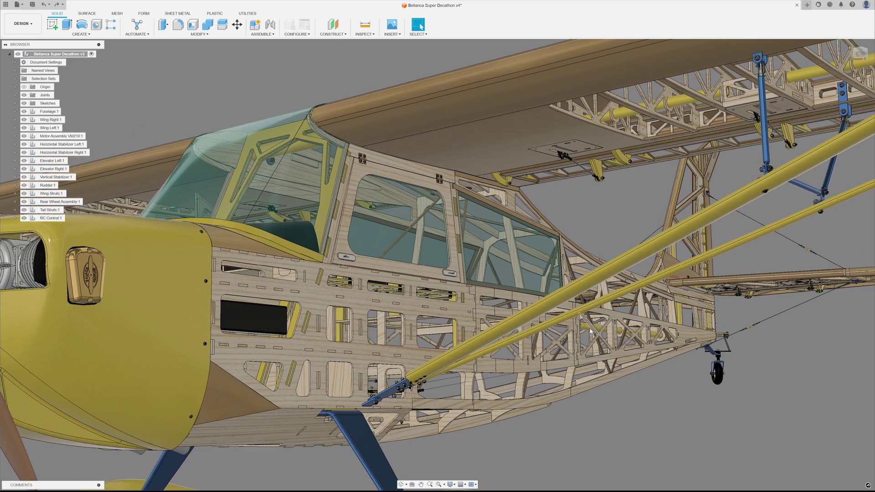
{"action": "scroll", "coordinate": [590, 331], "scroll_direction": "up", "scroll_amount": 6}
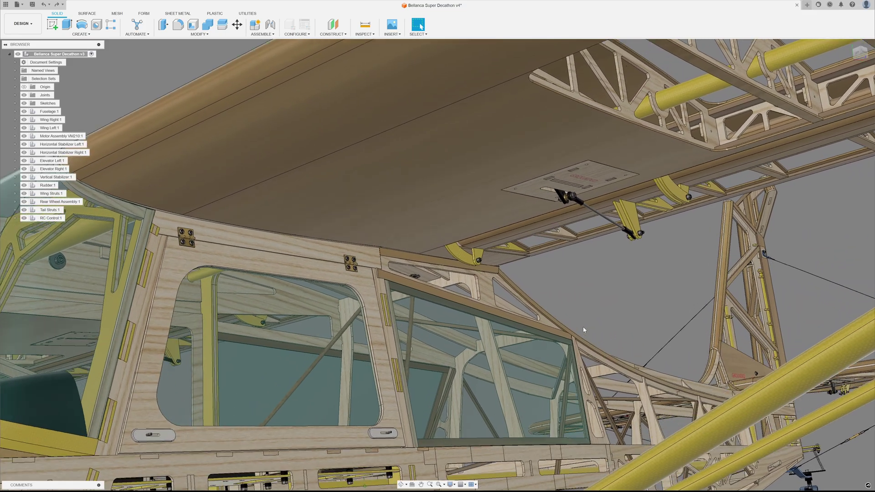
{"action": "scroll", "coordinate": [584, 330], "scroll_direction": "up", "scroll_amount": 5}
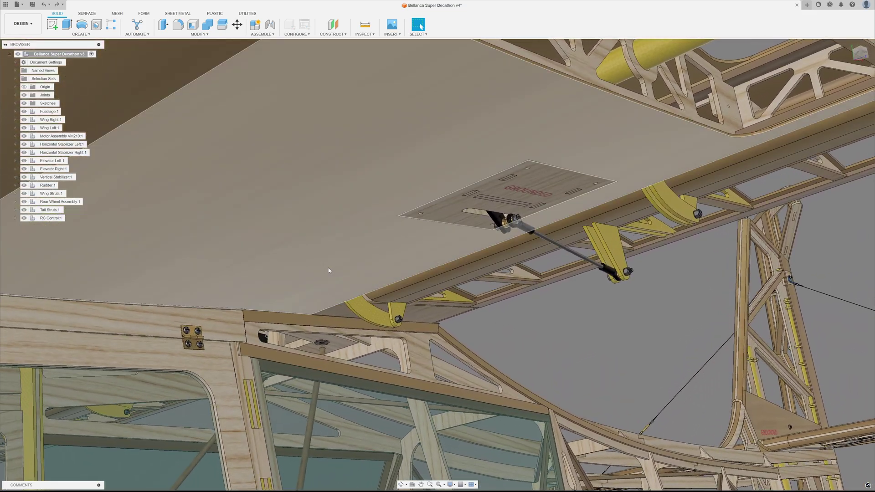
{"action": "left_click", "coordinate": [328, 268]}
{"action": "key", "text": "v"}
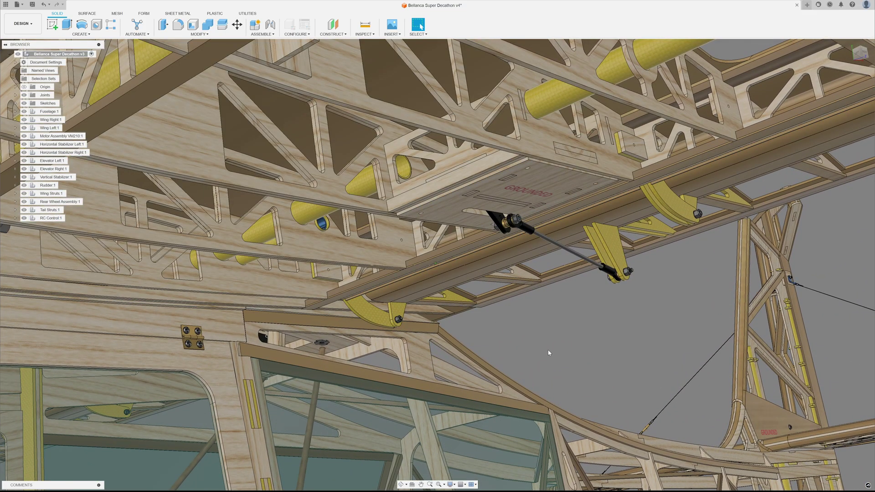
Check the areas of a rib face, the long spar strip and a small face.
{"action": "middle_click_drag", "start_coordinate": [549, 352], "coordinate": [497, 346], "text": "shift"}
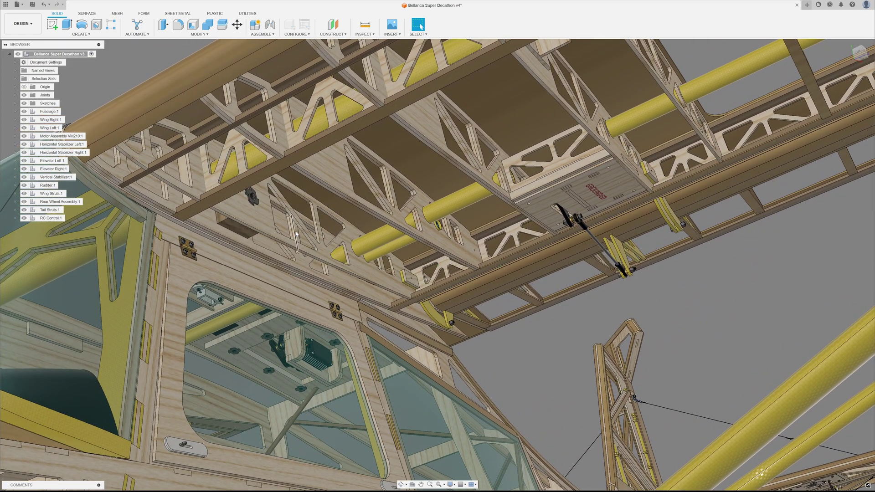
{"action": "left_click", "coordinate": [262, 222]}
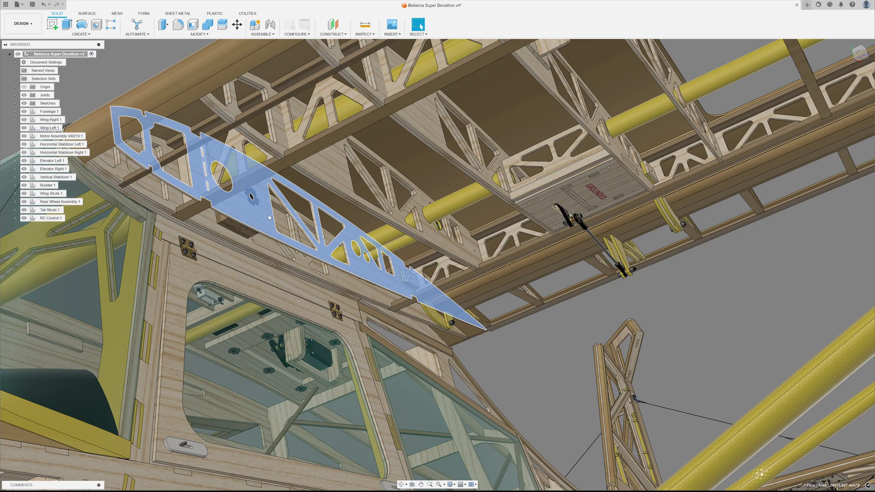
{"action": "left_click", "coordinate": [294, 162]}
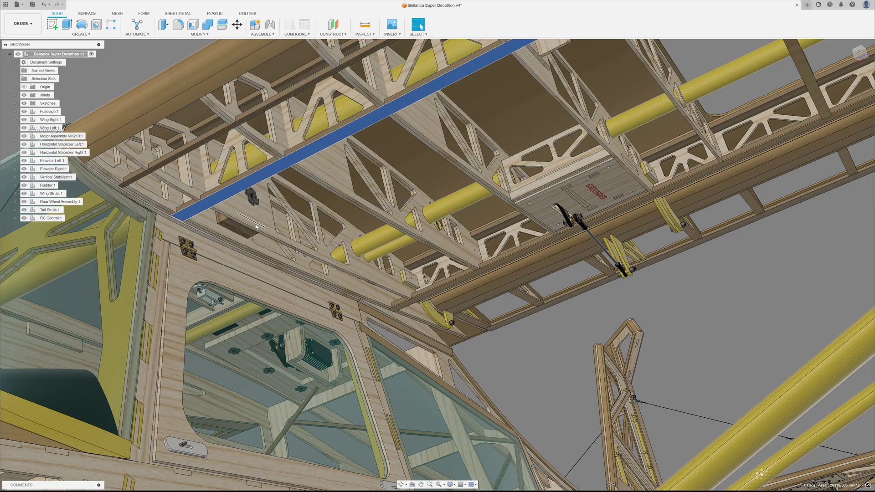
{"action": "left_click", "coordinate": [242, 232]}
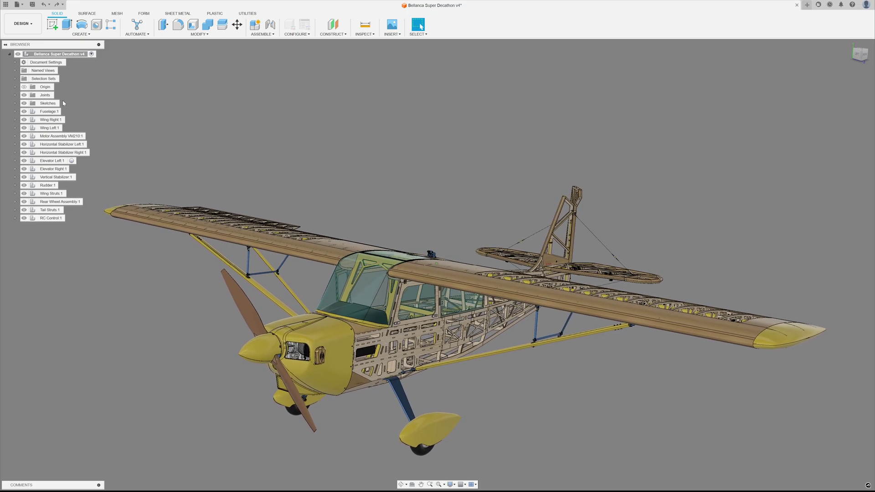
Highlight Wing Left:1, Horizontal Stabilizer Right:1, Motor Cowl:1 and Landing Gear:1 from the Browser.
{"action": "left_click", "coordinate": [50, 127]}
{"action": "left_click", "coordinate": [46, 153]}
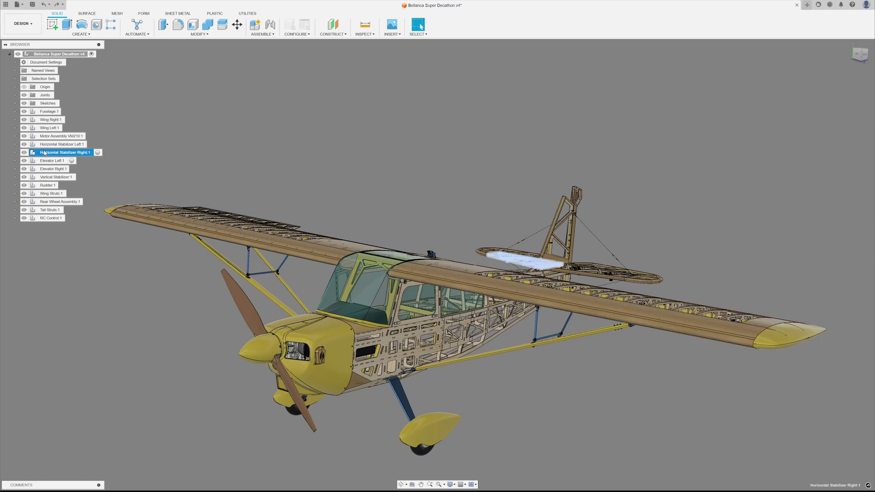
{"action": "left_click", "coordinate": [16, 111]}
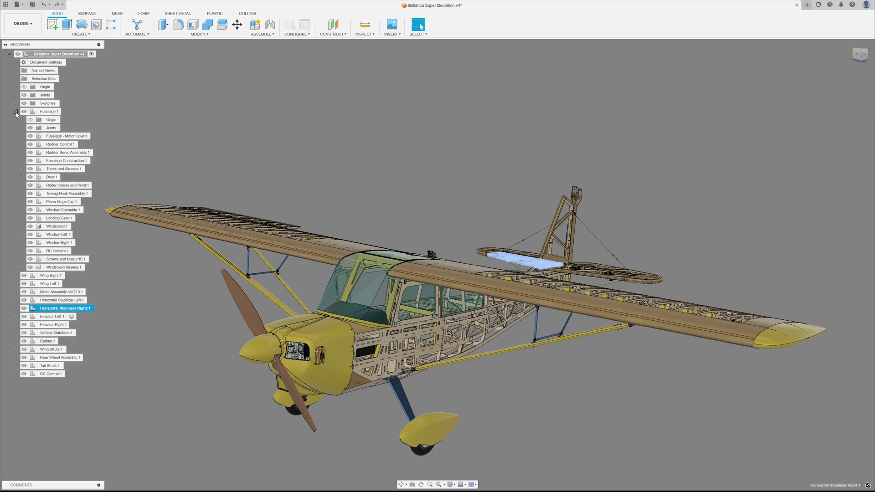
{"action": "left_click", "coordinate": [63, 136]}
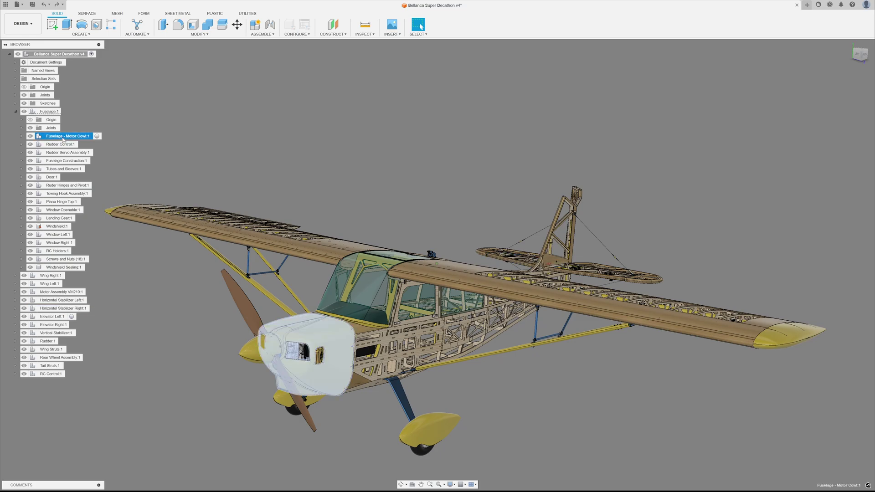
{"action": "left_click", "coordinate": [57, 219]}
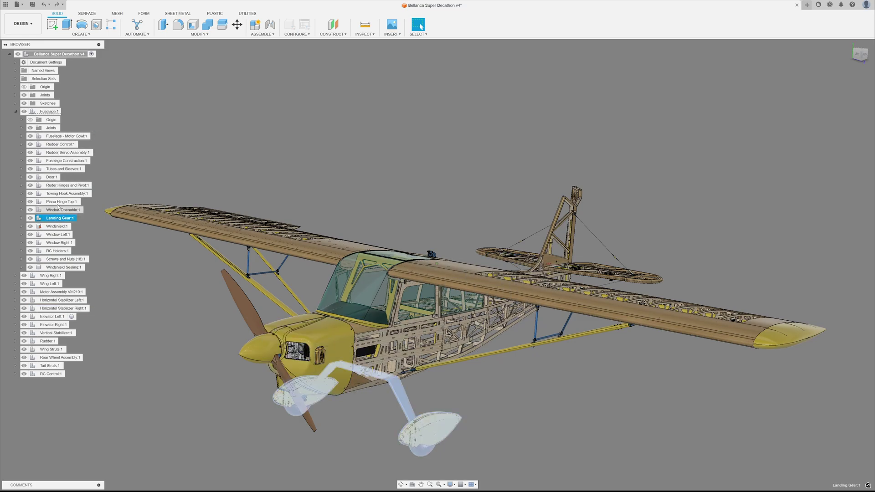
Expand Rudder Servo Assembly:1 and Servo Front:1 down to the servo arm accessory bodies.
{"action": "left_click", "coordinate": [54, 152]}
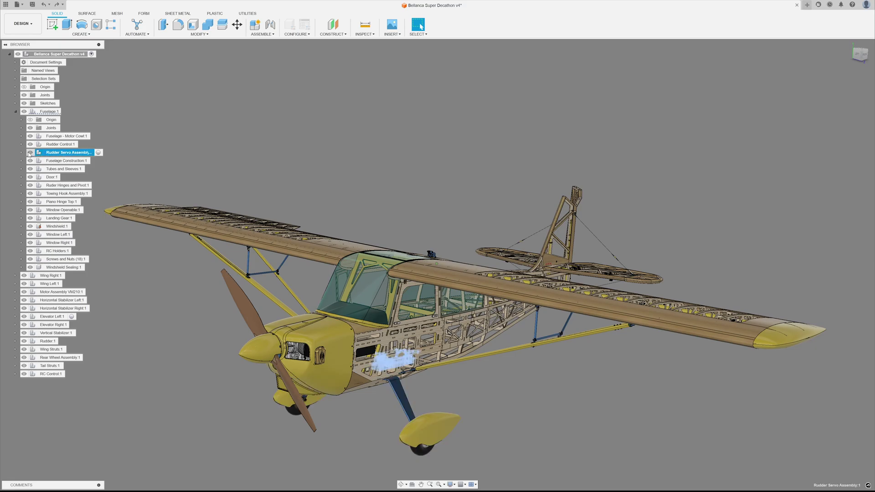
{"action": "left_click", "coordinate": [22, 153]}
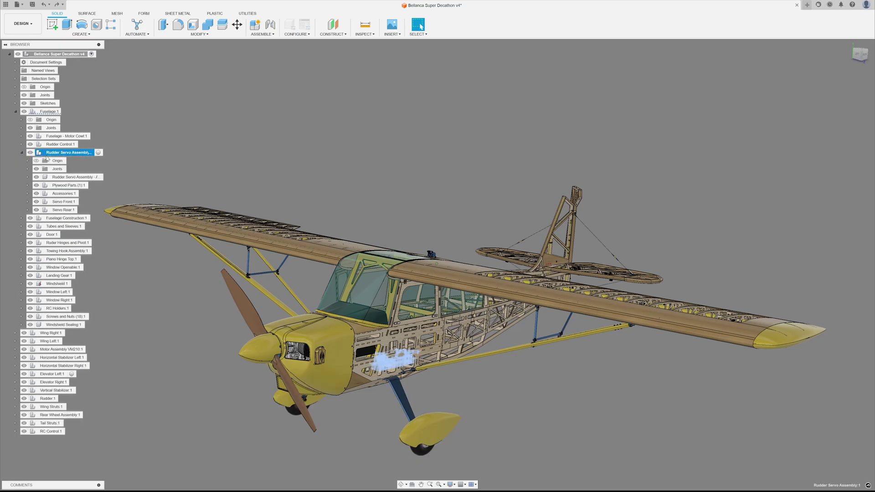
{"action": "left_click", "coordinate": [28, 202]}
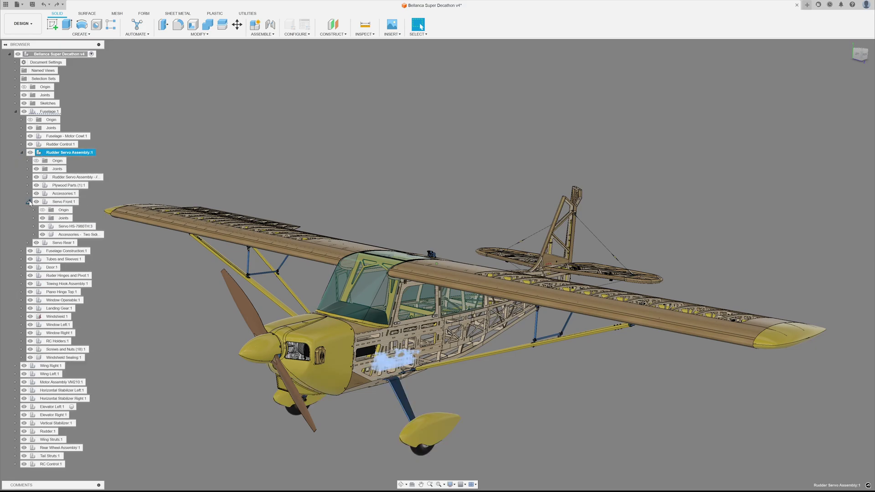
{"action": "left_click", "coordinate": [33, 235]}
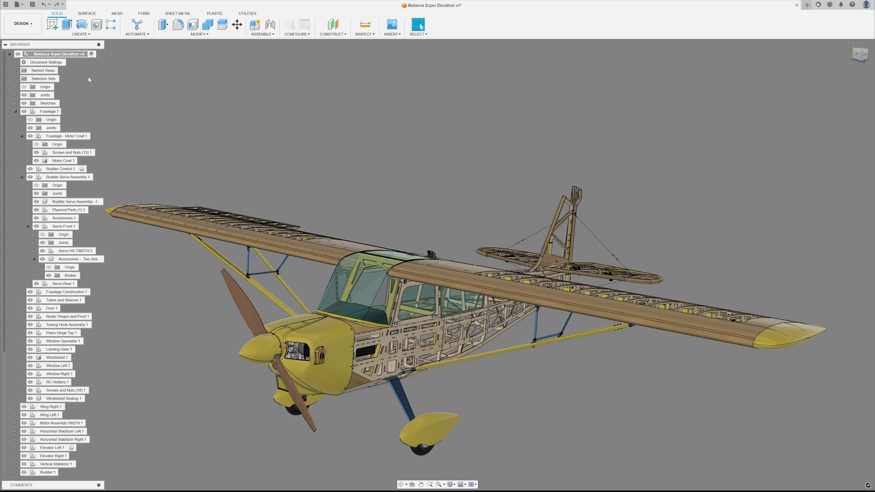
Dismiss the root component's menu and expand Motor Cowl:1 to list Body1.
{"action": "right_click", "coordinate": [73, 55]}
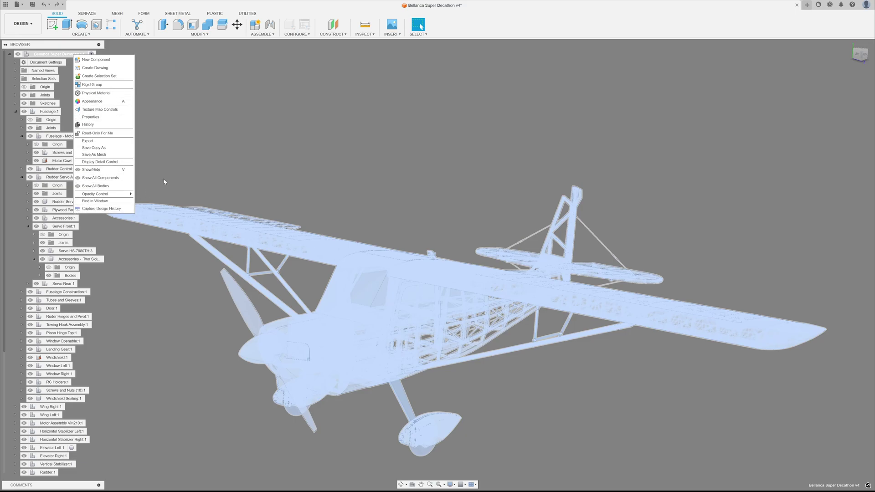
{"action": "key", "text": "Escape"}
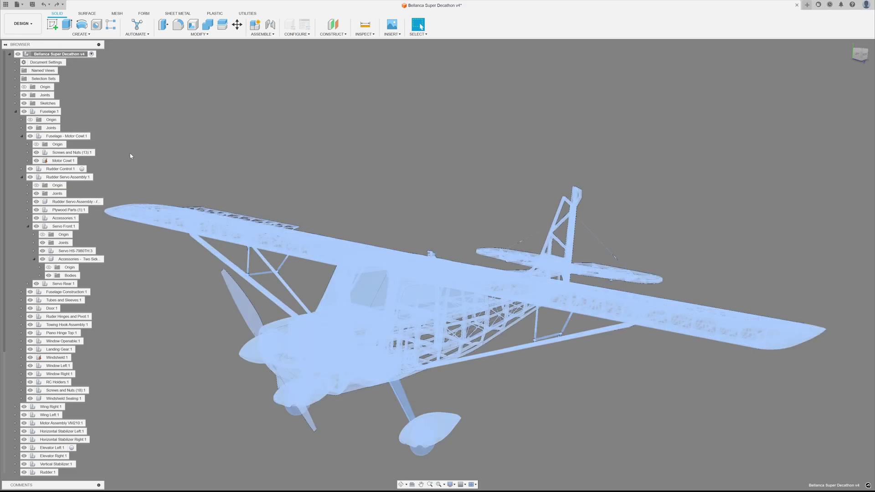
{"action": "left_click", "coordinate": [28, 160]}
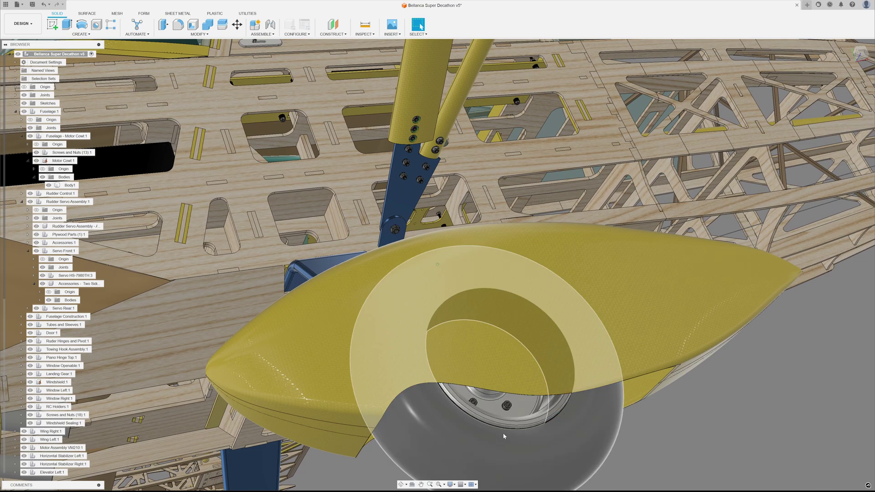
Identify a wheel hub screw and orbit around to view the landing gear.
{"action": "left_click", "coordinate": [506, 407]}
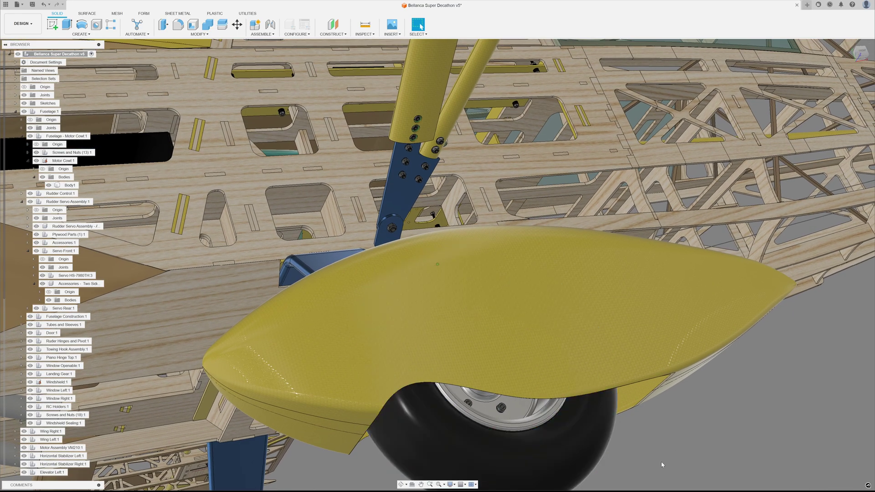
{"action": "middle_click_drag", "start_coordinate": [592, 456], "coordinate": [663, 465], "text": "shift"}
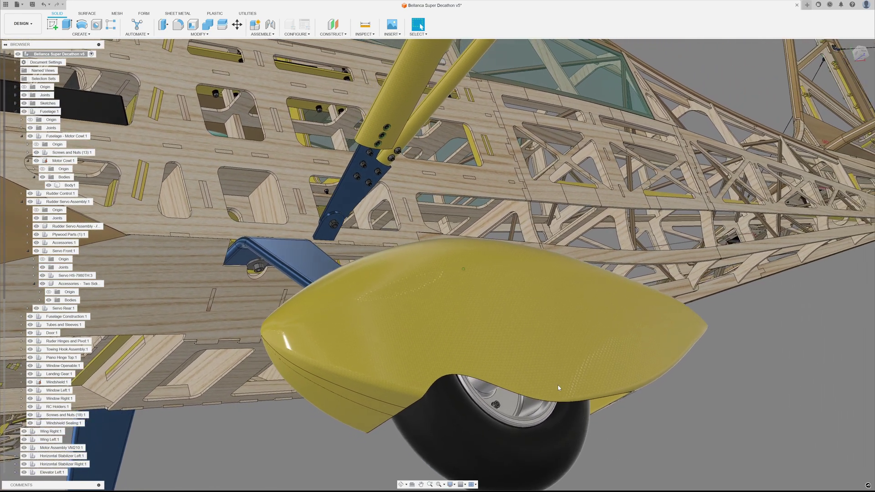
{"action": "middle_click_drag", "start_coordinate": [547, 376], "coordinate": [471, 371], "text": "shift"}
Unground the left main landing-gear leg and drag it away from the fuselage.
{"action": "left_click", "coordinate": [485, 352]}
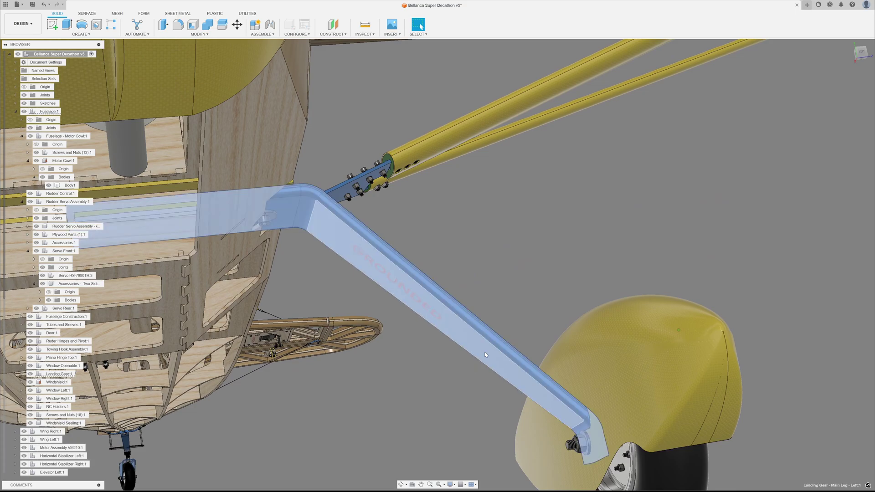
{"action": "right_click", "coordinate": [485, 351]}
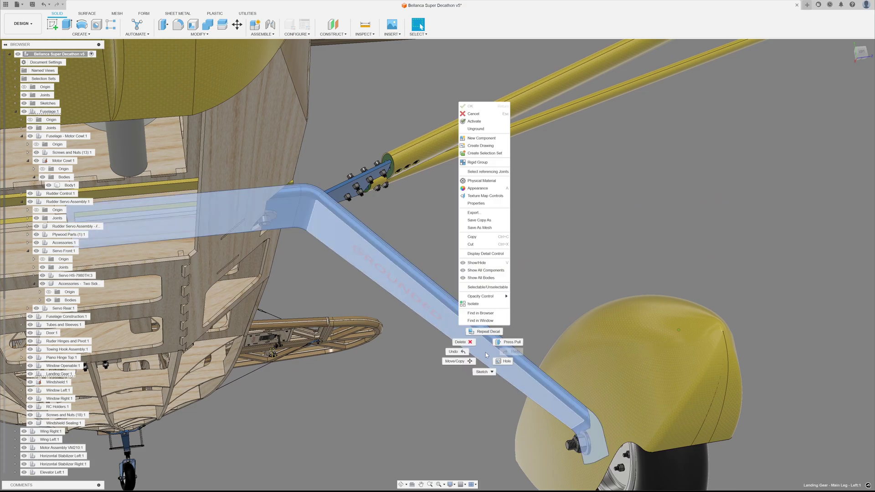
{"action": "left_click", "coordinate": [476, 129]}
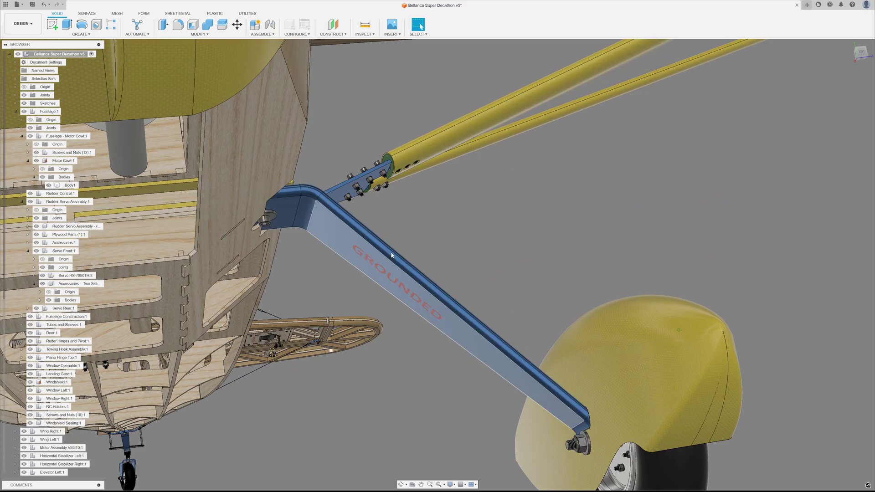
{"action": "left_click_drag", "start_coordinate": [392, 255], "coordinate": [612, 256]}
Slide the left main gear leg out from under the fuselage.
{"action": "key", "text": "Escape"}
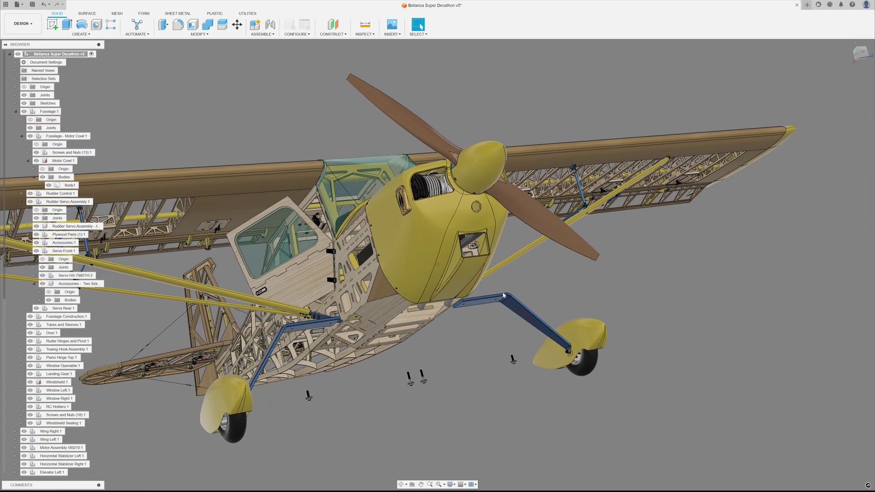
{"action": "left_click_drag", "start_coordinate": [464, 306], "coordinate": [393, 318]}
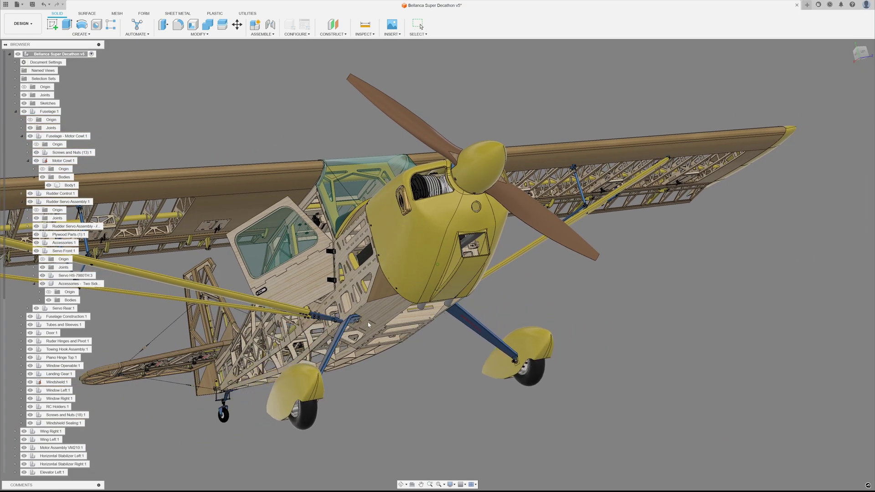
{"action": "right_click", "coordinate": [487, 339]}
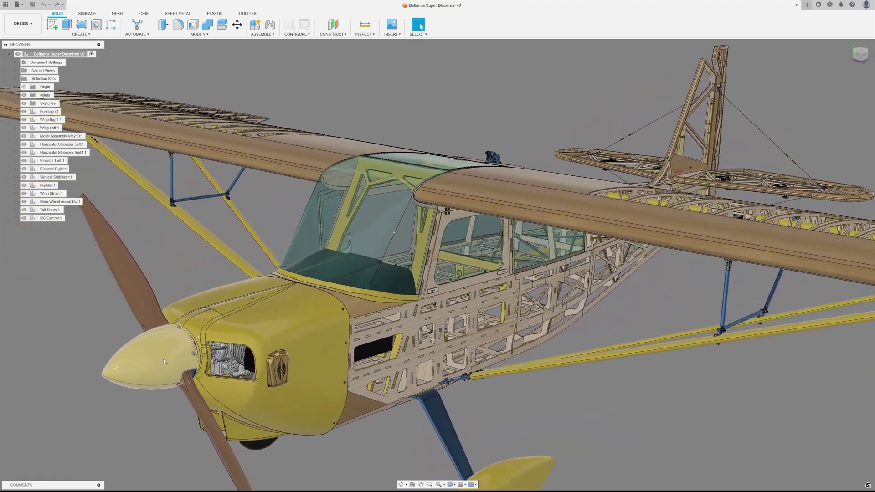
Delete and restore the propeller spinner, then hide the yellow engine cowling.
{"action": "key", "text": "Delete"}
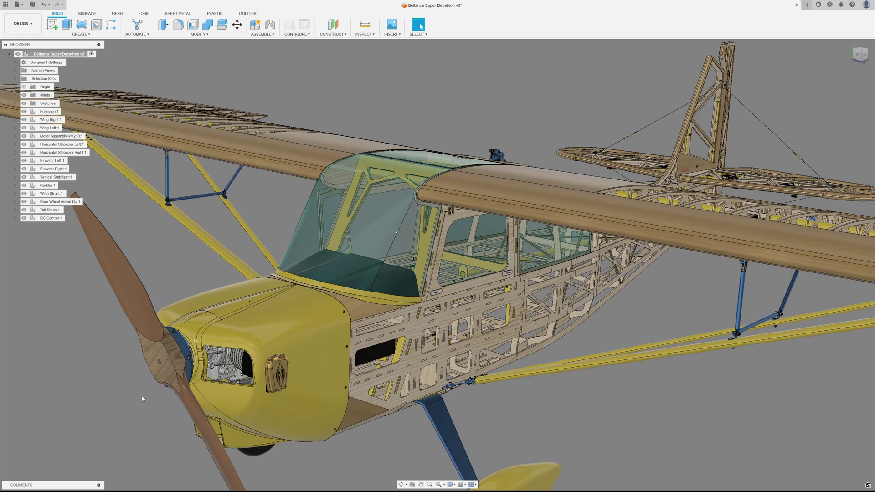
{"action": "key", "text": "ctrl+z"}
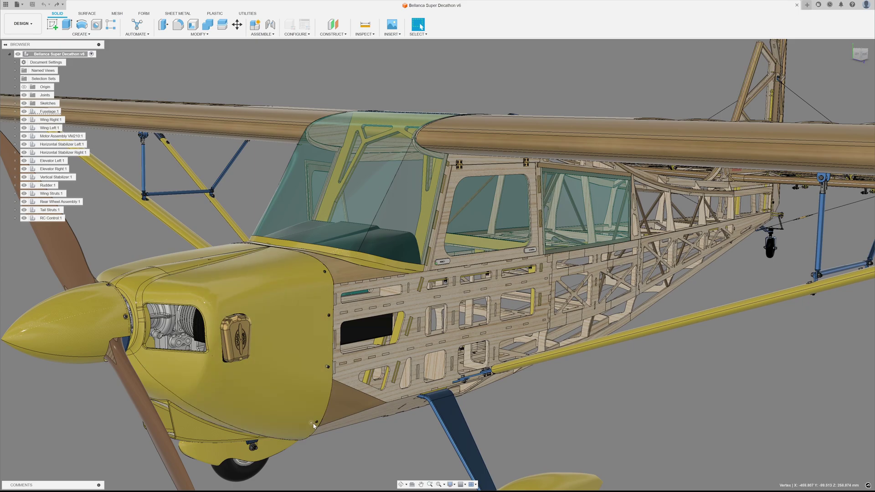
{"action": "left_click", "coordinate": [291, 368]}
{"action": "key", "text": "v"}
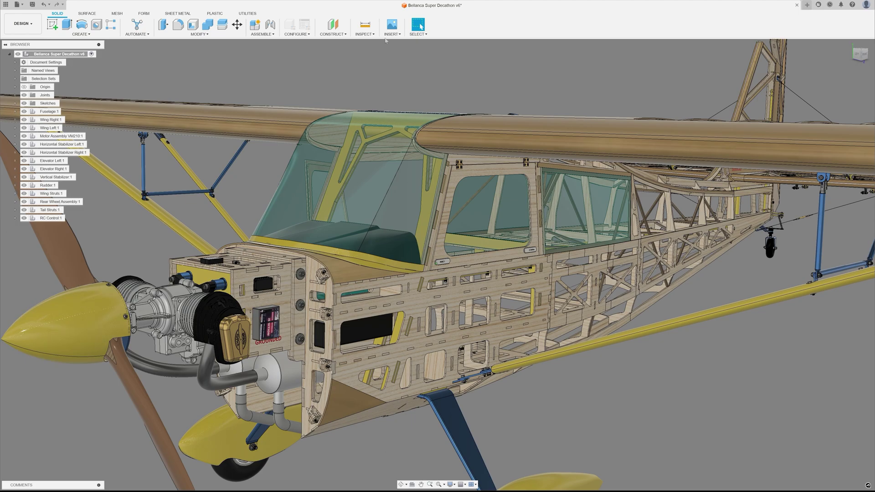
Create a trial section analysis on the gold face at -20, then remove it.
{"action": "left_click", "coordinate": [373, 31]}
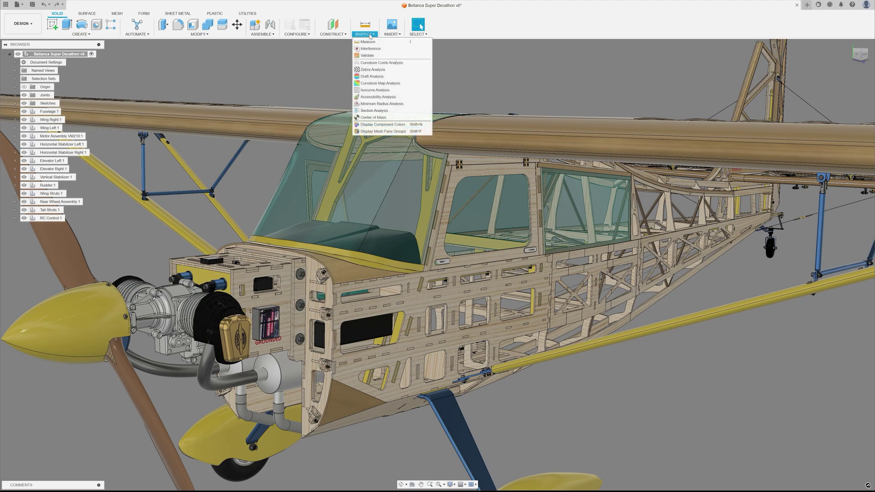
{"action": "left_click", "coordinate": [363, 118]}
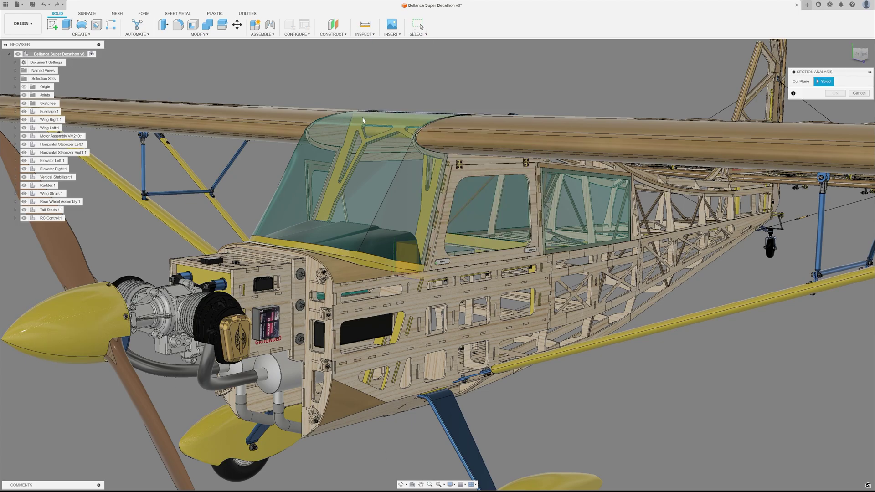
{"action": "left_click", "coordinate": [236, 332]}
{"action": "type", "text": "-20"}
{"action": "key", "text": "Return"}
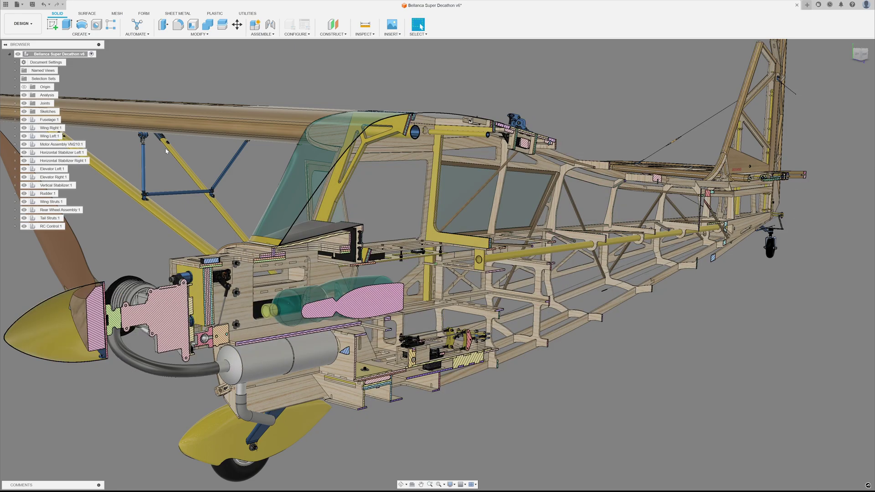
{"action": "left_click", "coordinate": [44, 5]}
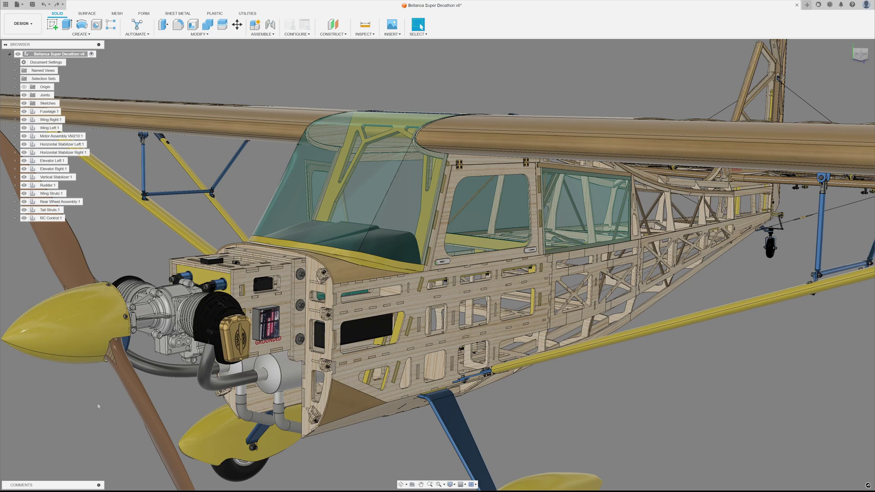
Orbit and zoom onto the GROUNDED motor box side panel.
{"action": "middle_click_drag", "start_coordinate": [97, 402], "coordinate": [168, 408], "text": "shift"}
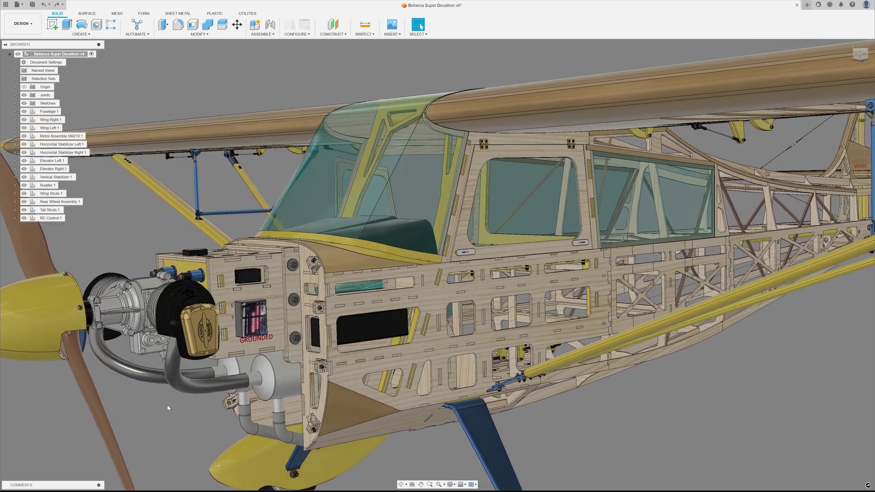
{"action": "scroll", "coordinate": [168, 408], "scroll_direction": "up", "scroll_amount": 10}
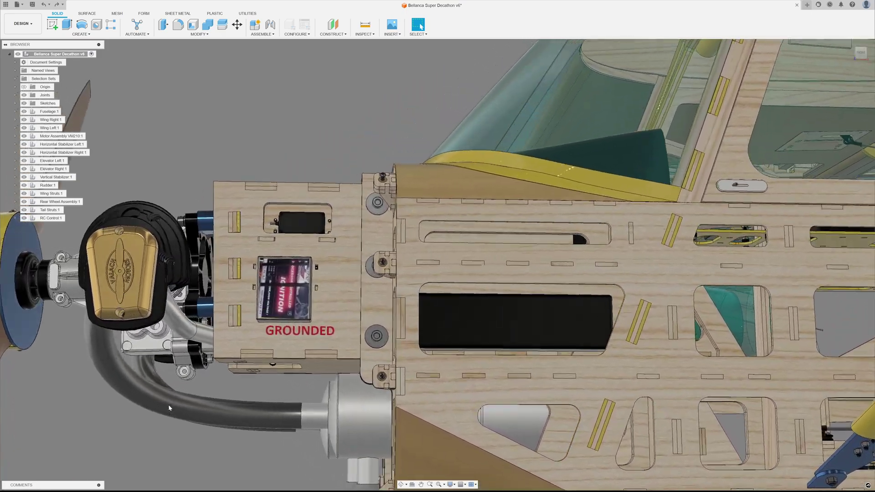
{"action": "scroll", "coordinate": [169, 408], "scroll_direction": "up", "scroll_amount": 8}
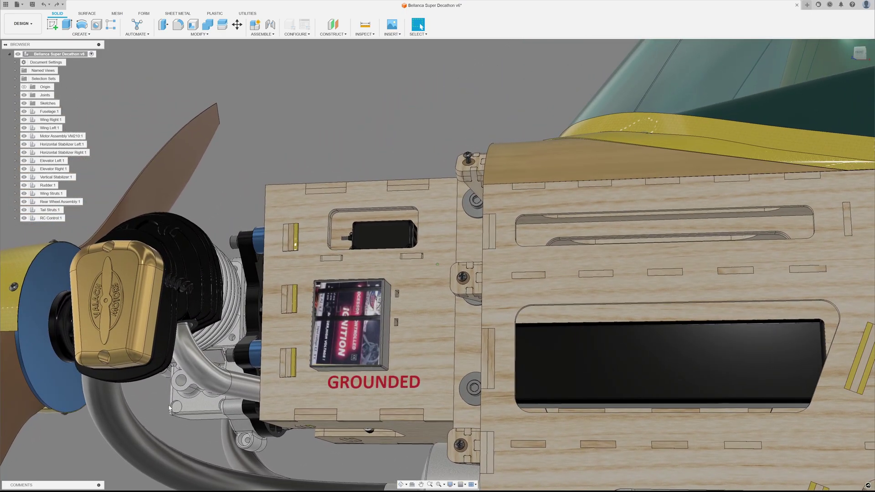
{"action": "middle_click_drag", "start_coordinate": [170, 408], "coordinate": [409, 382], "text": "shift"}
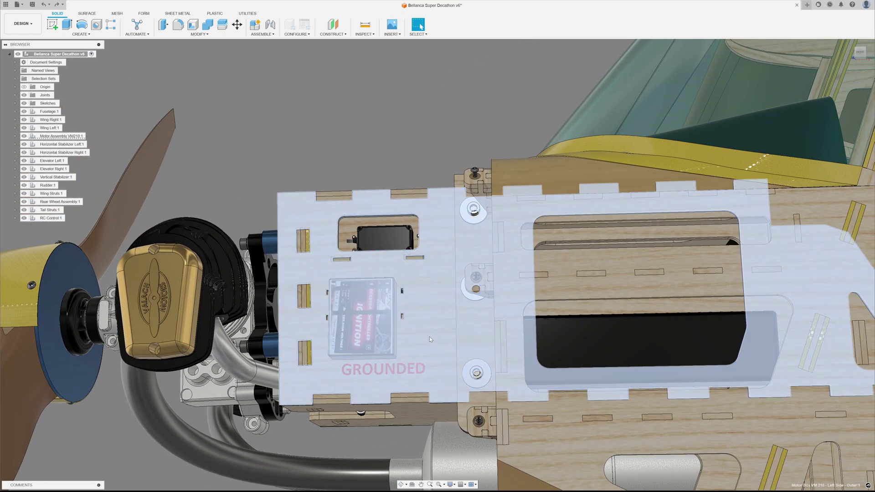
{"action": "right_click", "coordinate": [429, 339]}
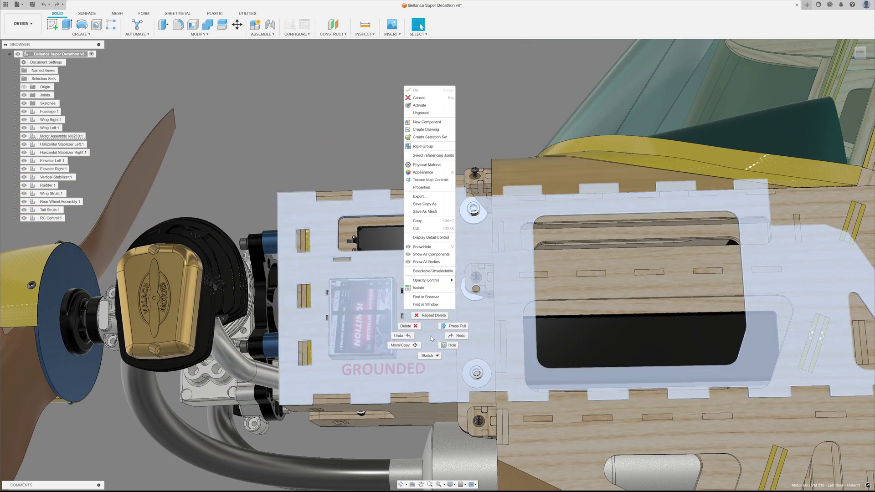
{"action": "left_click", "coordinate": [381, 131]}
{"action": "middle_click_drag", "start_coordinate": [353, 151], "coordinate": [305, 335], "text": "shift"}
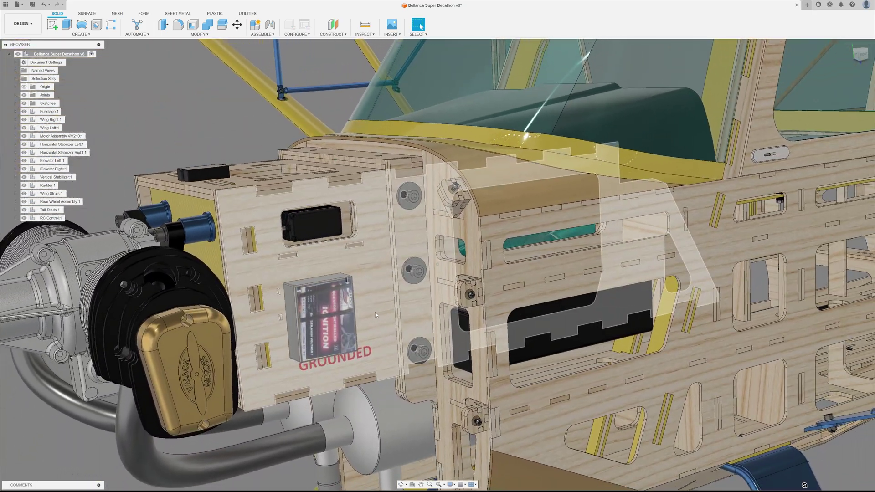
Unground the motor box side panel and drag the motor assembly out of the nose.
{"action": "left_click", "coordinate": [376, 314]}
{"action": "right_click", "coordinate": [375, 314]}
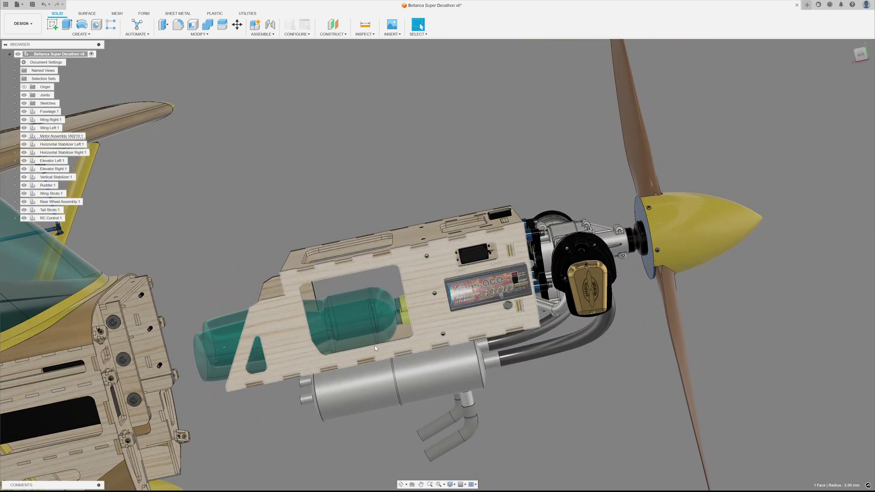
{"action": "middle_click_drag", "start_coordinate": [374, 345], "coordinate": [129, 403]}
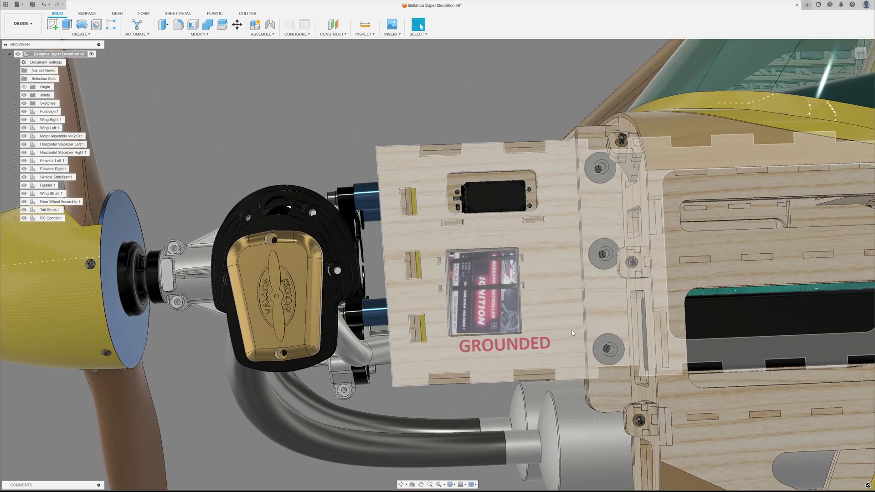
Ground the motor box side plate again so it stays fixed.
{"action": "left_click", "coordinate": [572, 330]}
{"action": "right_click", "coordinate": [571, 330]}
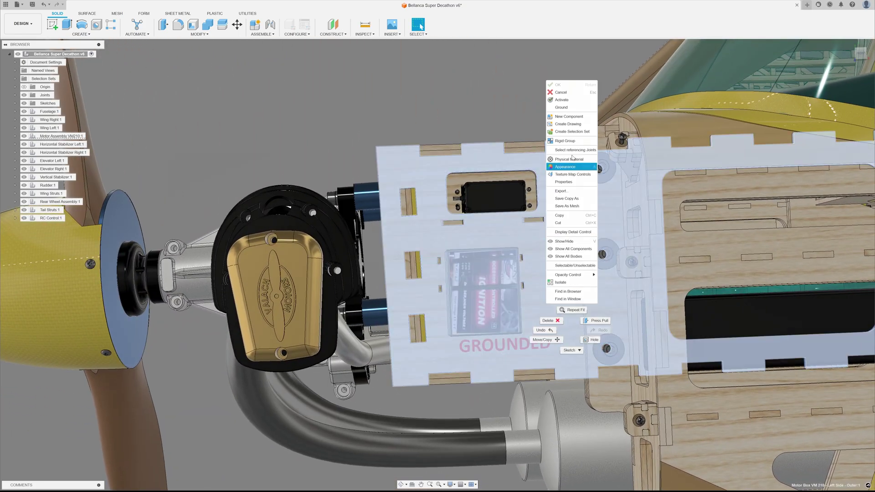
{"action": "left_click", "coordinate": [573, 108]}
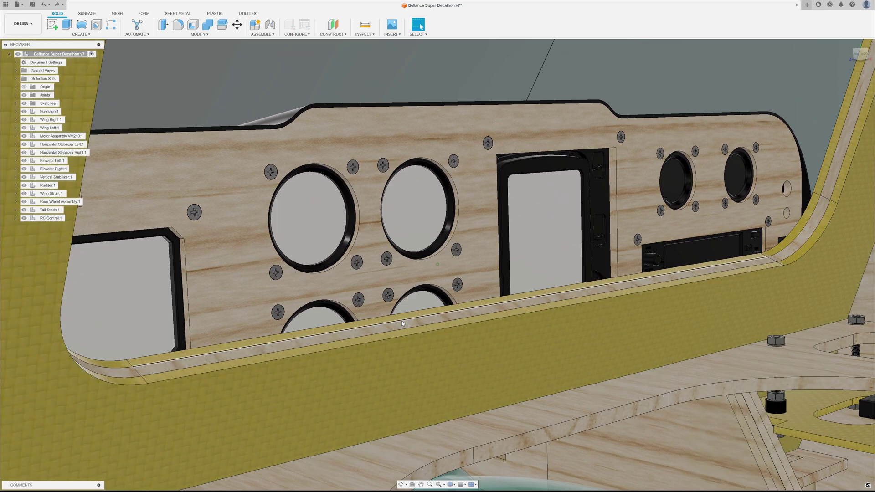
Offset the strip face below the instrument panel by -10 mm, then undo it.
{"action": "left_click", "coordinate": [402, 320]}
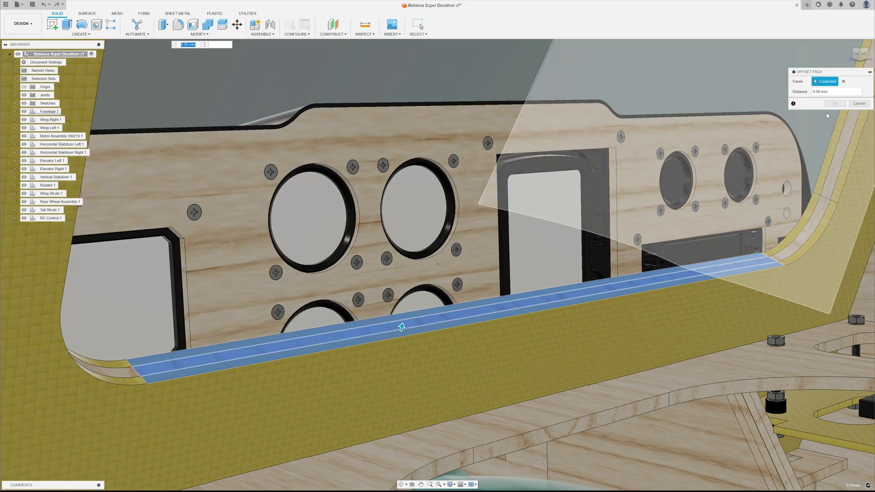
{"action": "type", "text": "-10"}
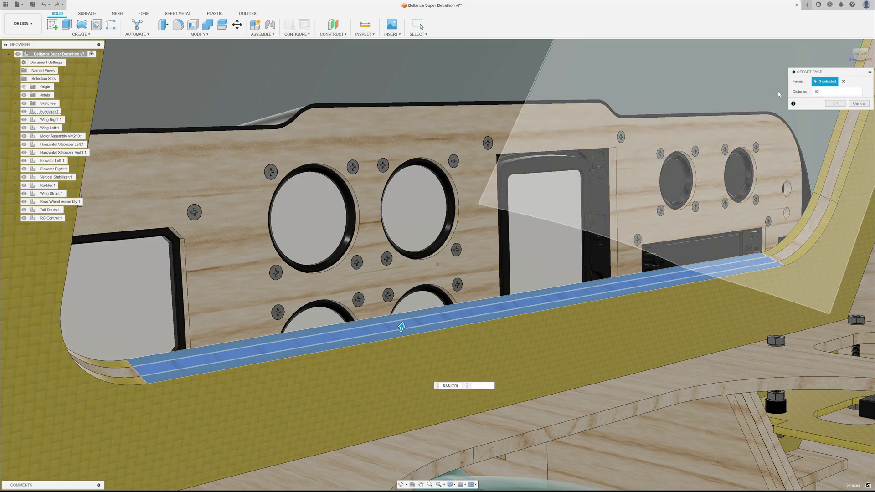
{"action": "key", "text": "Return"}
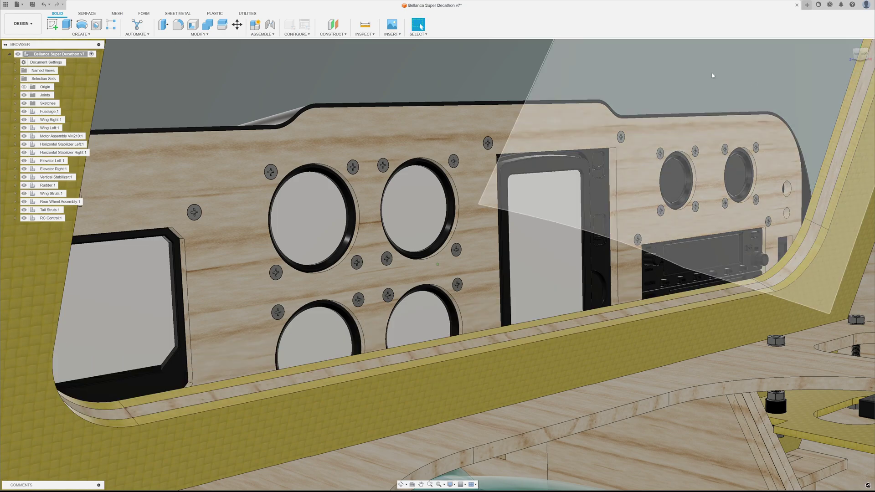
{"action": "left_click", "coordinate": [44, 7]}
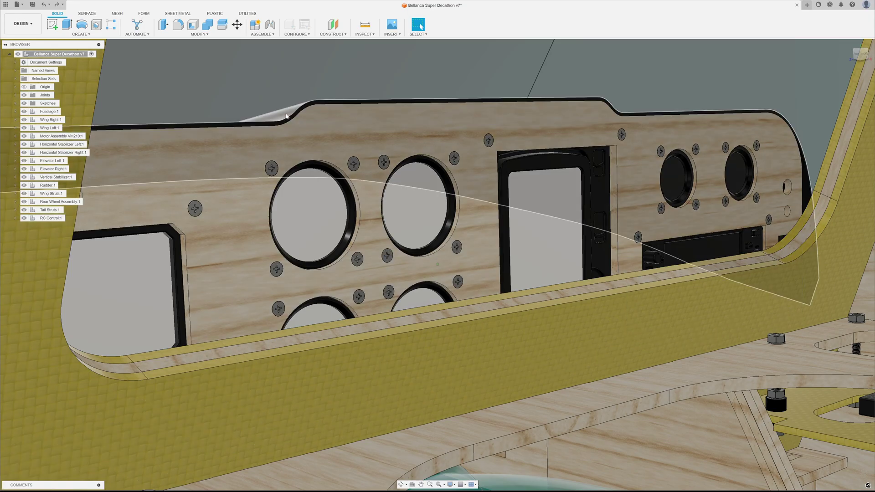
Orbit out from the instrument panel toward the cockpit canopy.
{"action": "left_click", "coordinate": [322, 239]}
{"action": "middle_click_drag", "start_coordinate": [322, 239], "coordinate": [49, 299], "text": "shift"}
{"action": "key", "text": "Escape"}
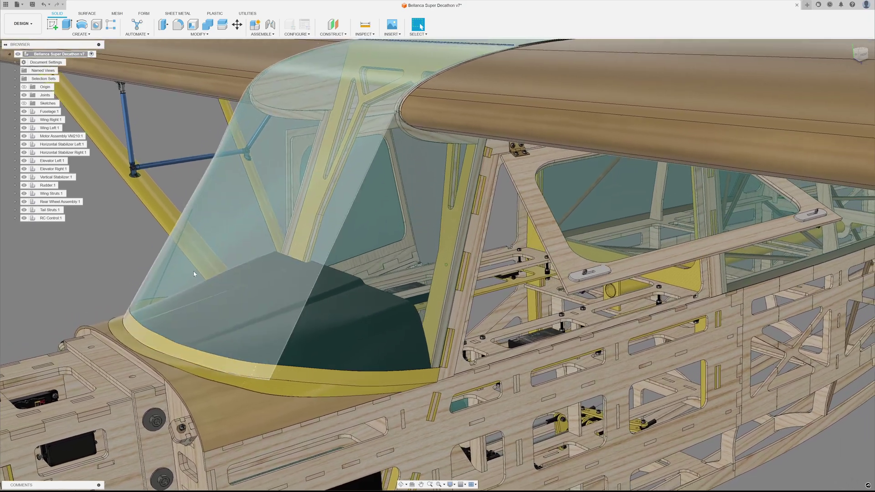
Expand the Sketches folder to list the Windshield 1–6 sketches.
{"action": "left_click", "coordinate": [192, 275]}
{"action": "left_click", "coordinate": [83, 285]}
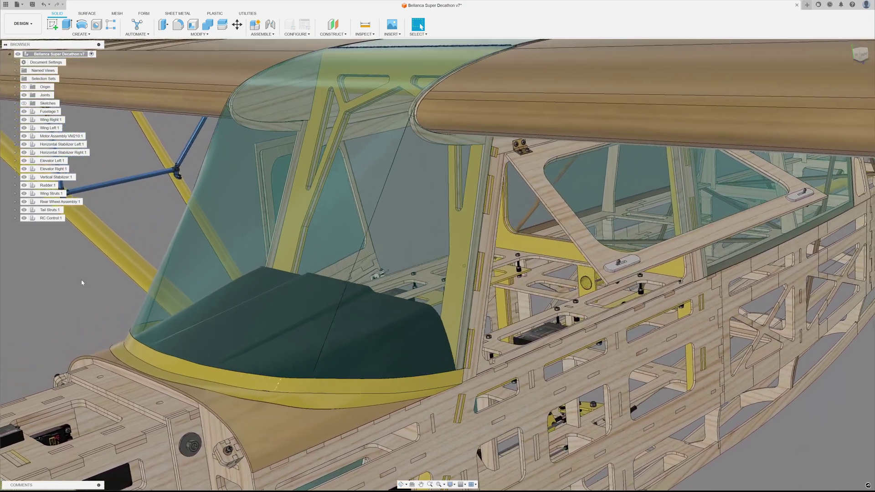
{"action": "left_click", "coordinate": [15, 103]}
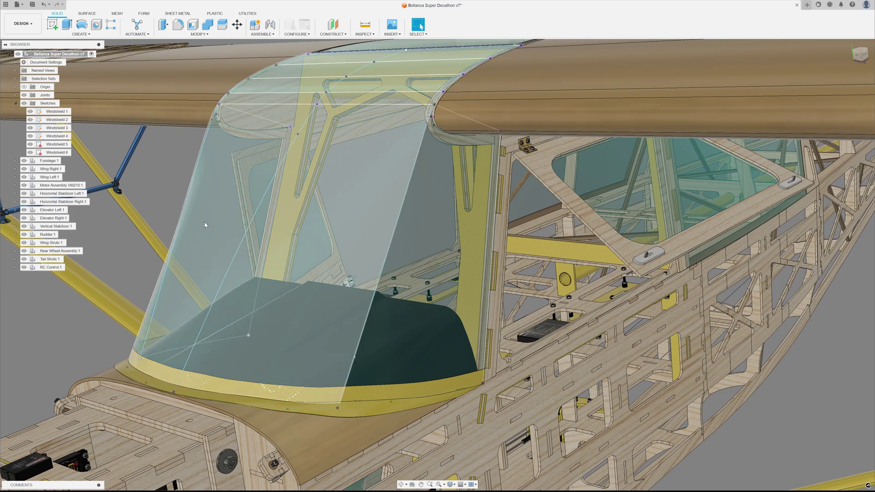
Hide the windshield to inspect its frame, then restore it with the sketch lines hidden.
{"action": "left_click", "coordinate": [209, 225]}
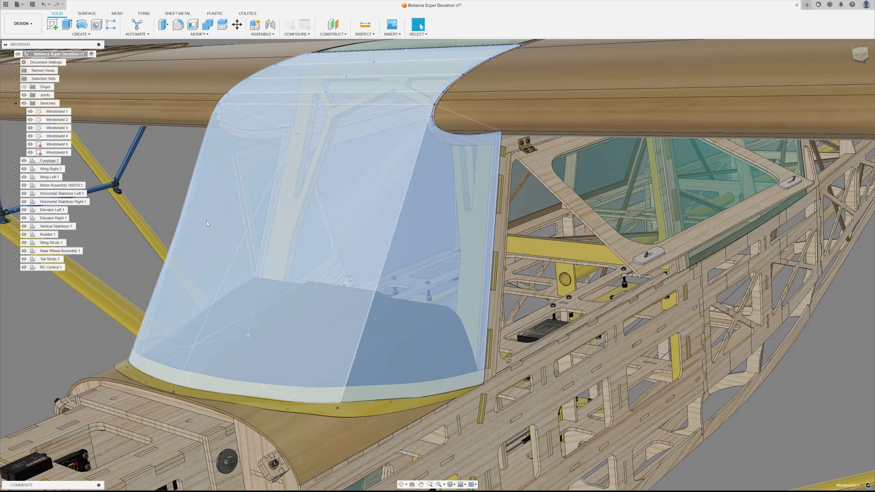
{"action": "key", "text": "v"}
{"action": "middle_click_drag", "start_coordinate": [158, 203], "coordinate": [150, 188], "text": "shift"}
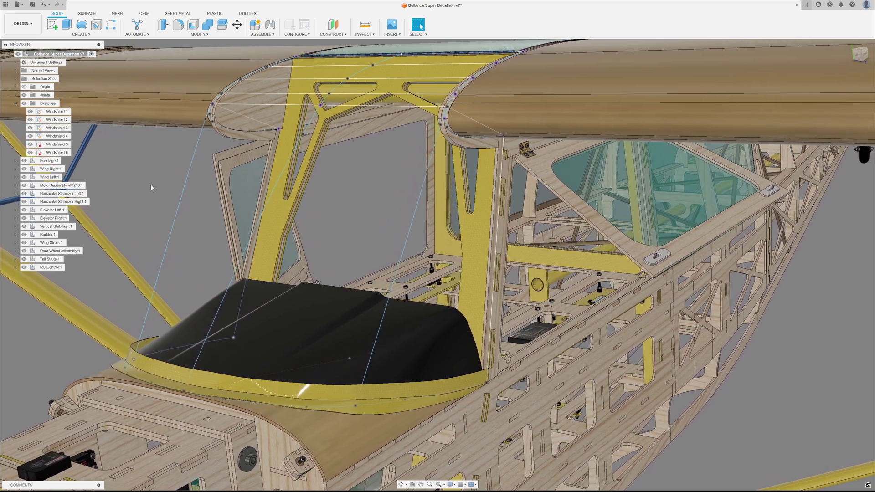
{"action": "left_click", "coordinate": [44, 6]}
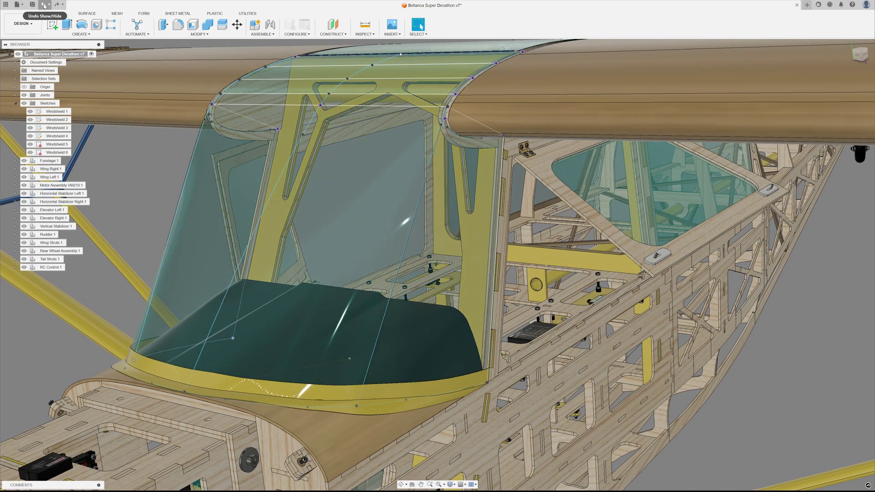
{"action": "left_click", "coordinate": [44, 6]}
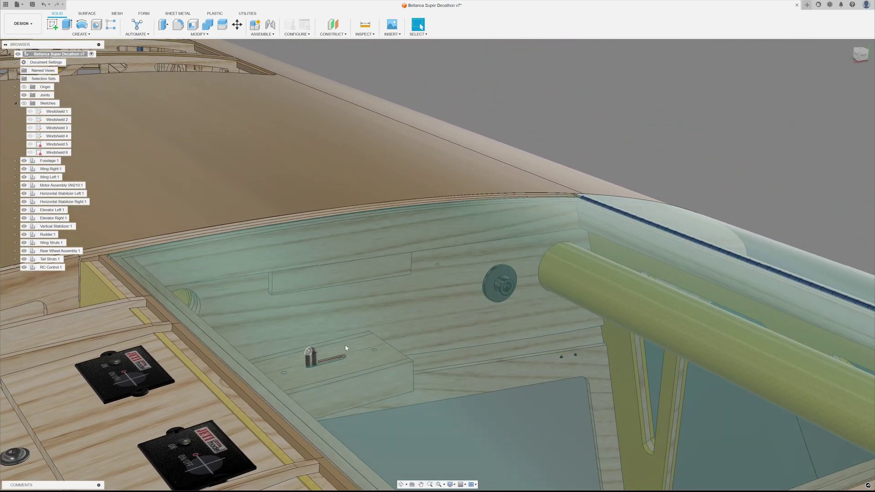
Raise the side-window latch block and swing the transparent window panel open on its hinge.
{"action": "left_click_drag", "start_coordinate": [355, 322], "coordinate": [386, 223]}
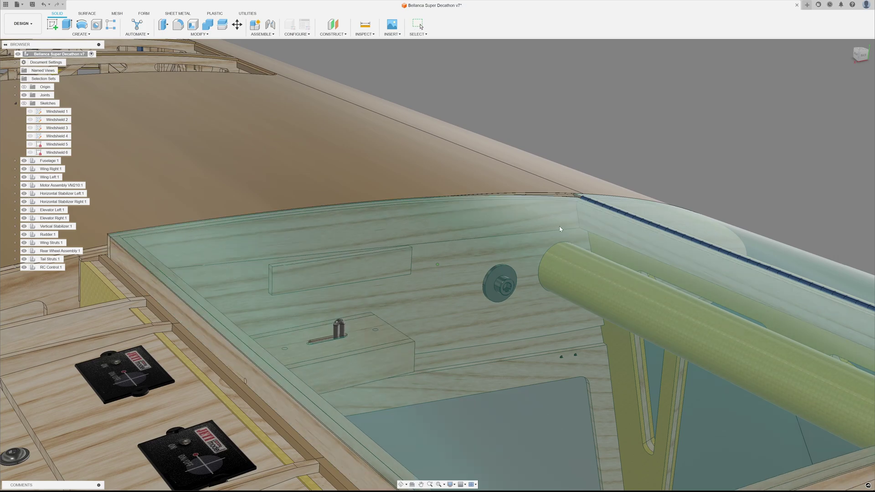
{"action": "left_click_drag", "start_coordinate": [560, 228], "coordinate": [571, 204]}
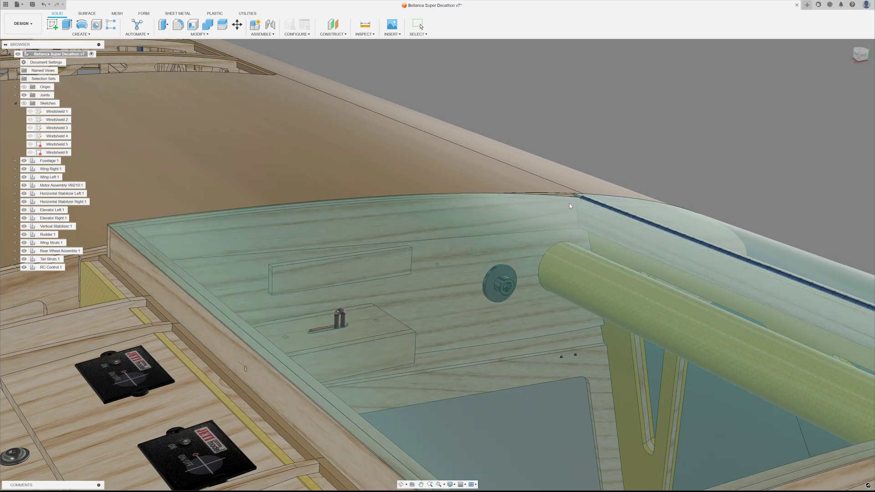
{"action": "key", "text": "Escape"}
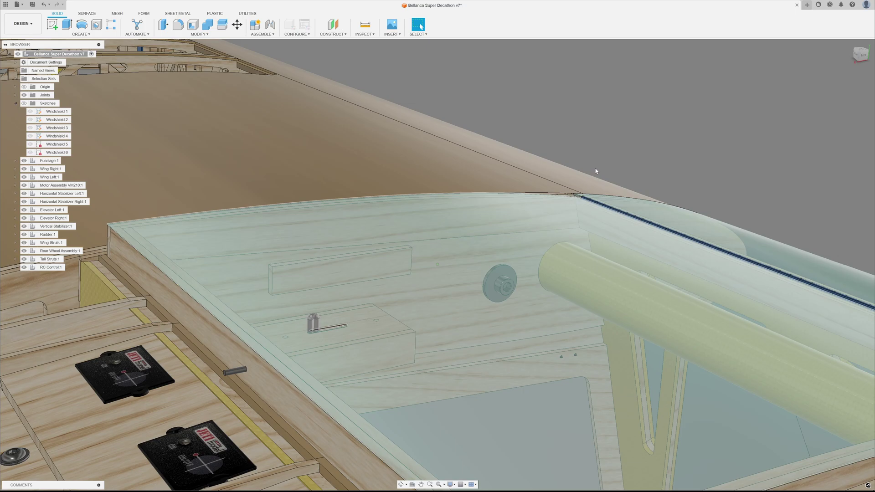
{"action": "left_click_drag", "start_coordinate": [595, 171], "coordinate": [650, 160]}
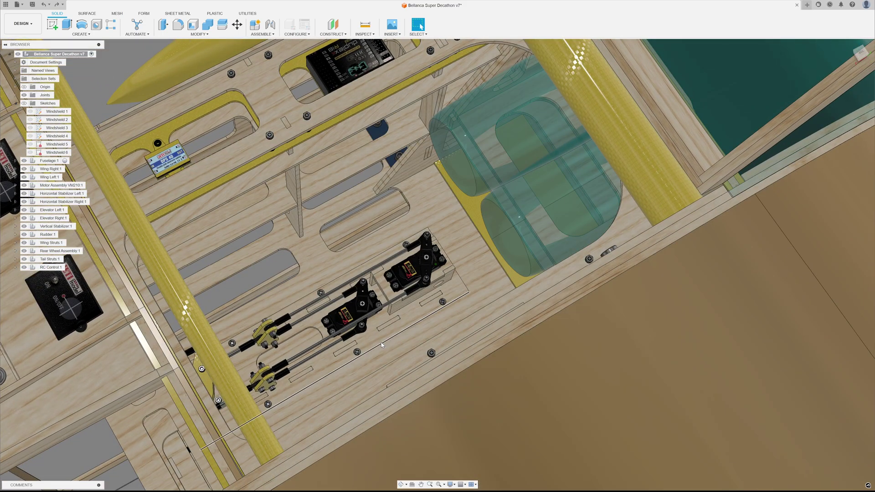
Locate the rudder servo board's Rudder Servo Assembly in the browser and isolate it.
{"action": "left_click", "coordinate": [377, 341]}
{"action": "right_click", "coordinate": [377, 341]}
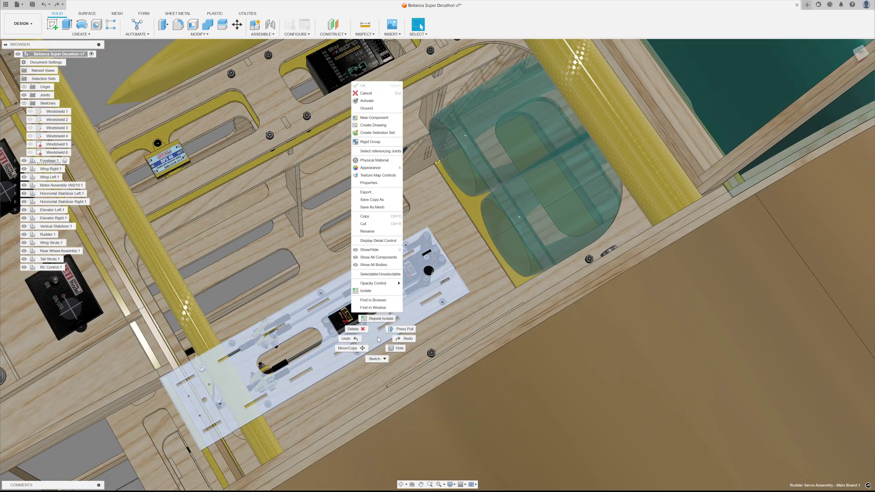
{"action": "left_click", "coordinate": [381, 301]}
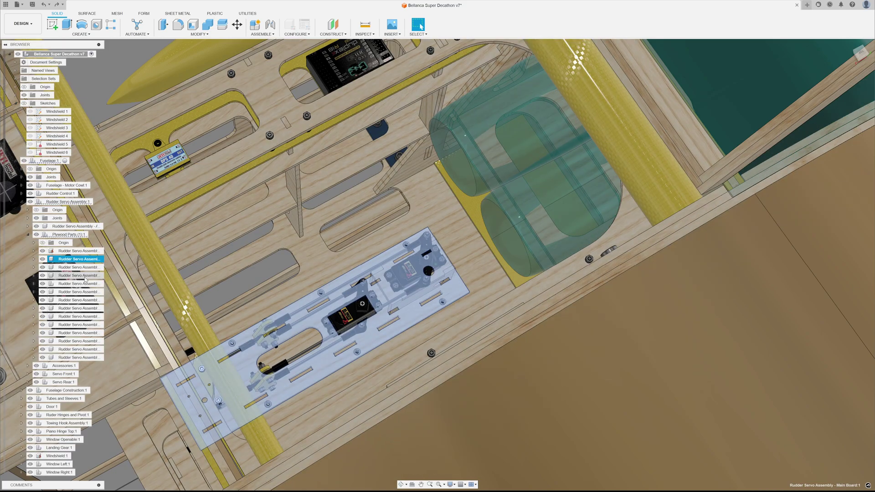
{"action": "right_click", "coordinate": [65, 205]}
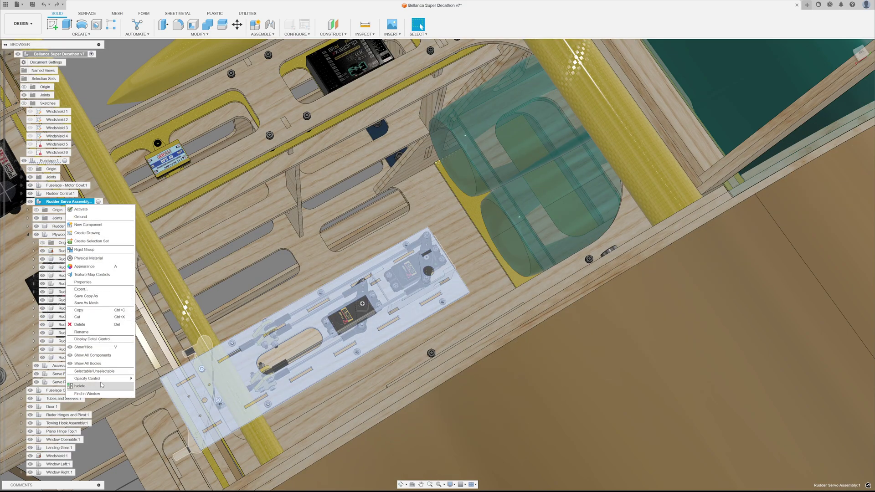
{"action": "left_click", "coordinate": [222, 370]}
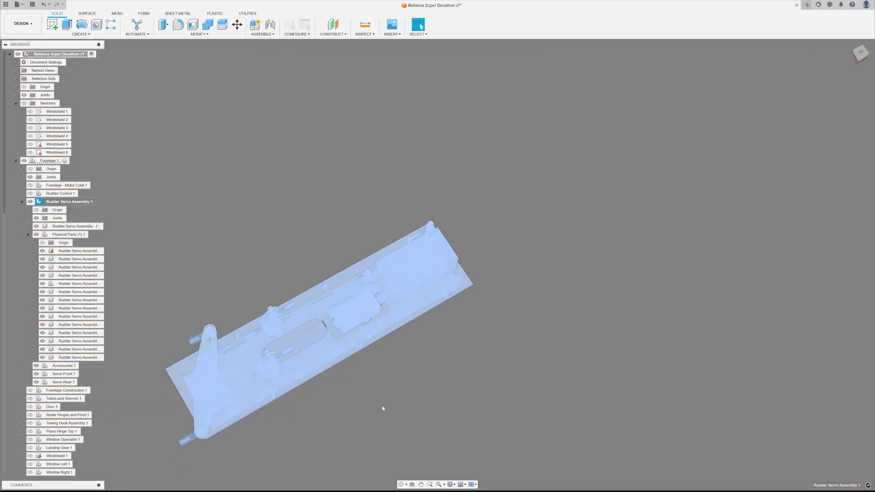
Zoom in and rotate a servo horn to swing the pushrods and bellcranks.
{"action": "scroll", "coordinate": [376, 401], "scroll_direction": "up", "scroll_amount": 5}
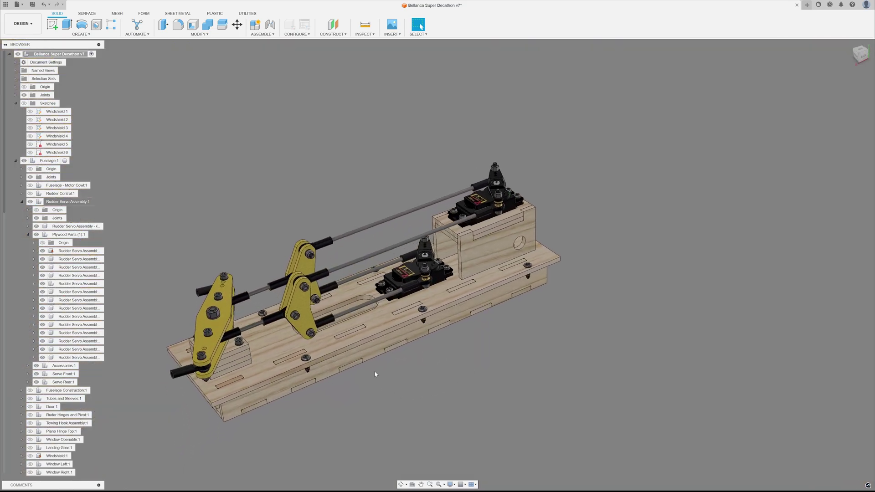
{"action": "scroll", "coordinate": [468, 271], "scroll_direction": "up", "scroll_amount": 1}
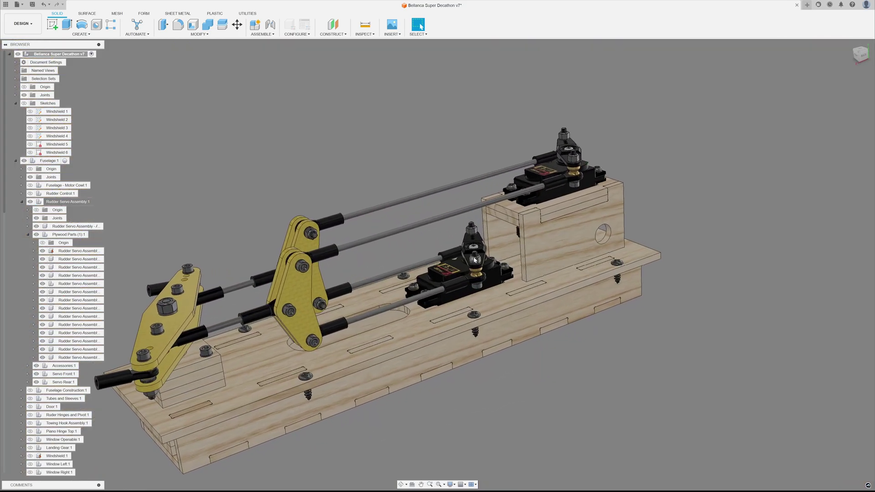
{"action": "left_click_drag", "start_coordinate": [488, 260], "coordinate": [255, 294]}
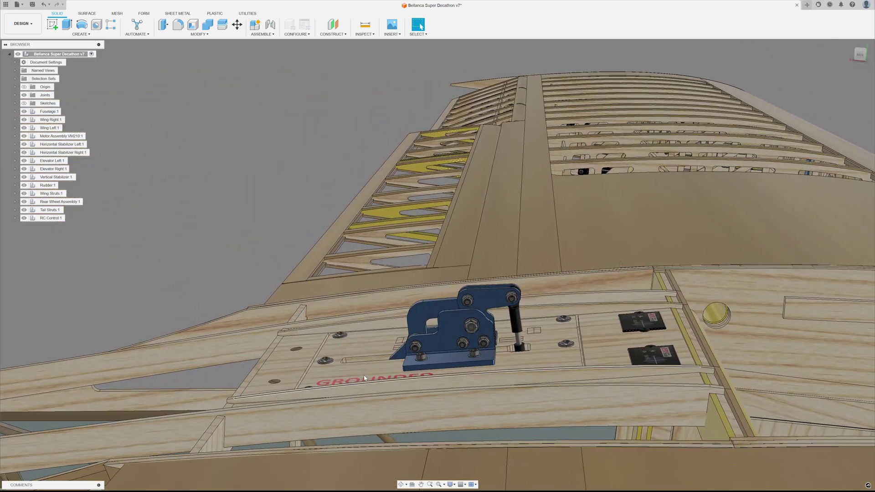
Lift the Towing Hook Mounting Plate out of the fuselage and ground it.
{"action": "left_click_drag", "start_coordinate": [365, 336], "coordinate": [365, 155]}
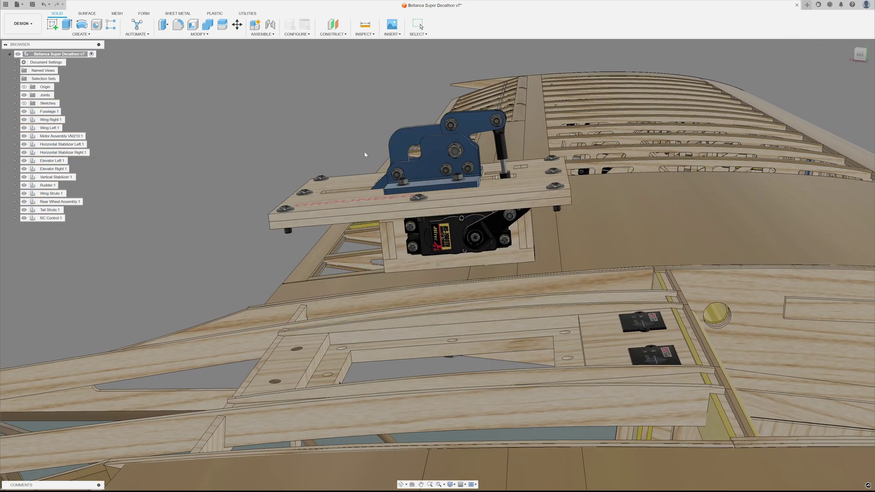
{"action": "left_click", "coordinate": [344, 199]}
{"action": "right_click", "coordinate": [344, 198]}
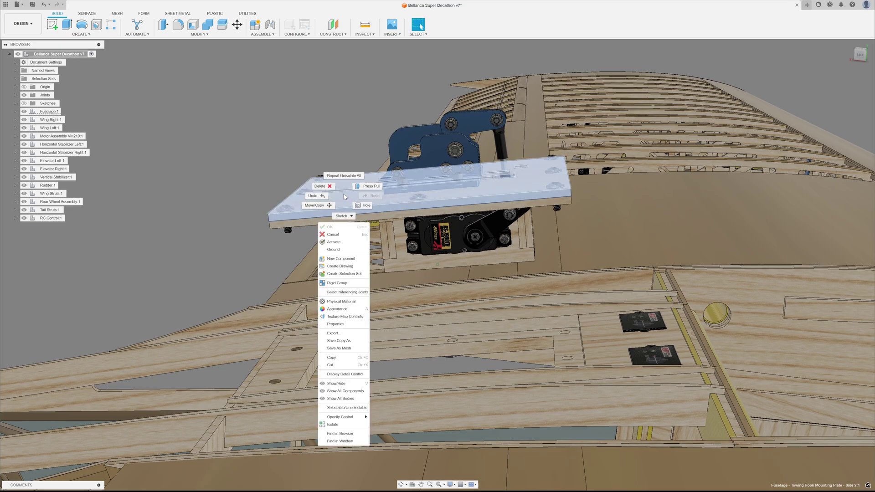
{"action": "left_click", "coordinate": [337, 249]}
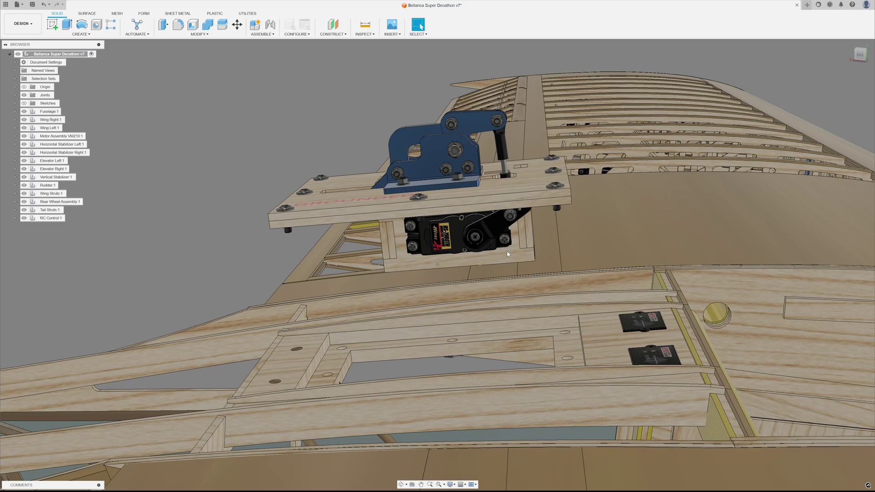
Swing the towing hook servo arm and latch through their travel.
{"action": "left_click_drag", "start_coordinate": [507, 254], "coordinate": [504, 270]}
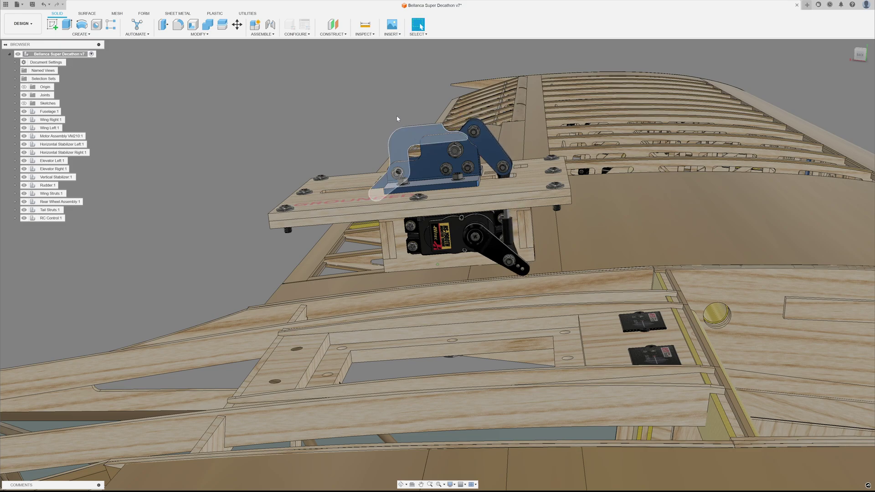
{"action": "left_click_drag", "start_coordinate": [397, 119], "coordinate": [363, 112]}
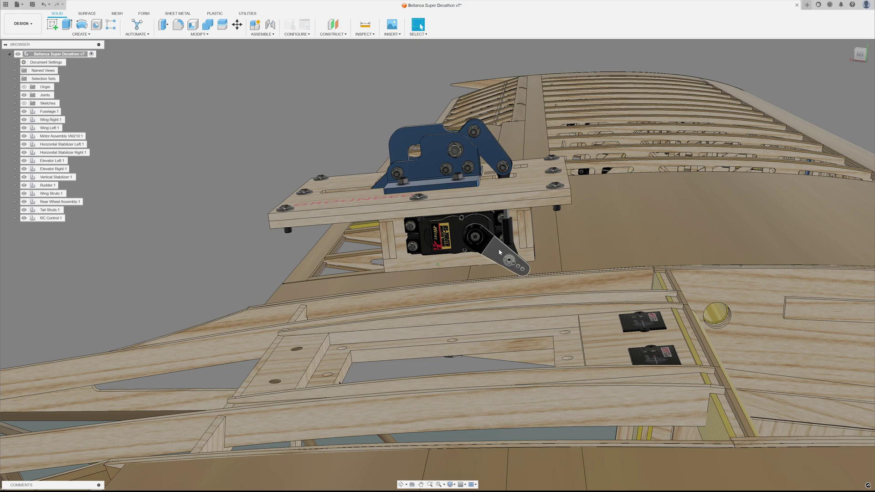
{"action": "left_click_drag", "start_coordinate": [505, 205], "coordinate": [506, 190]}
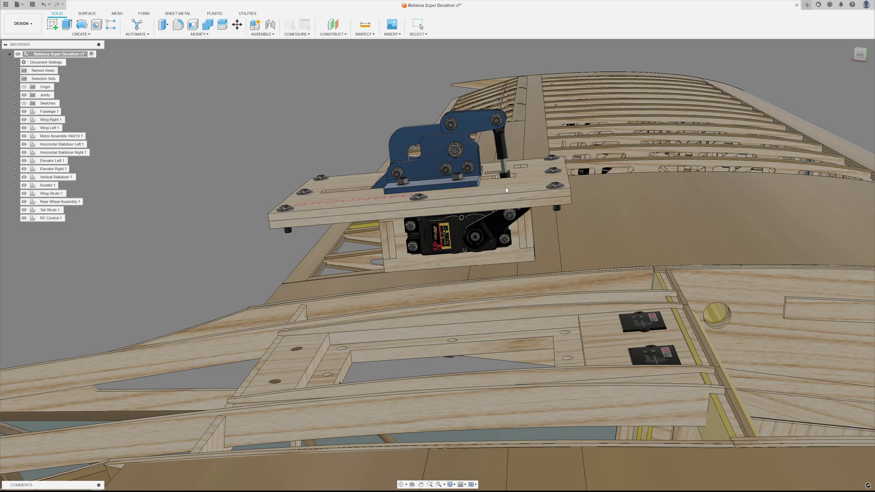
Lower the towing hook mounting plate back onto the fuselage floor.
{"action": "left_click", "coordinate": [342, 215]}
{"action": "right_click", "coordinate": [341, 215]}
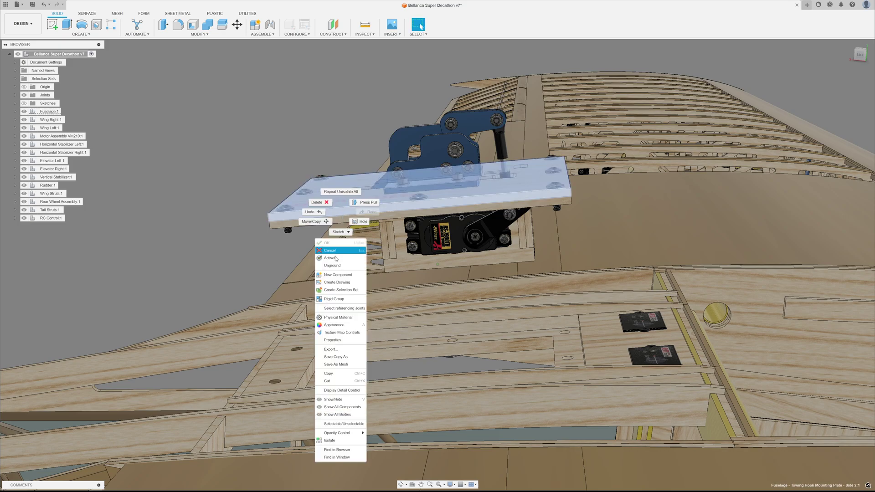
{"action": "key", "text": "Escape"}
{"action": "left_click", "coordinate": [173, 208]}
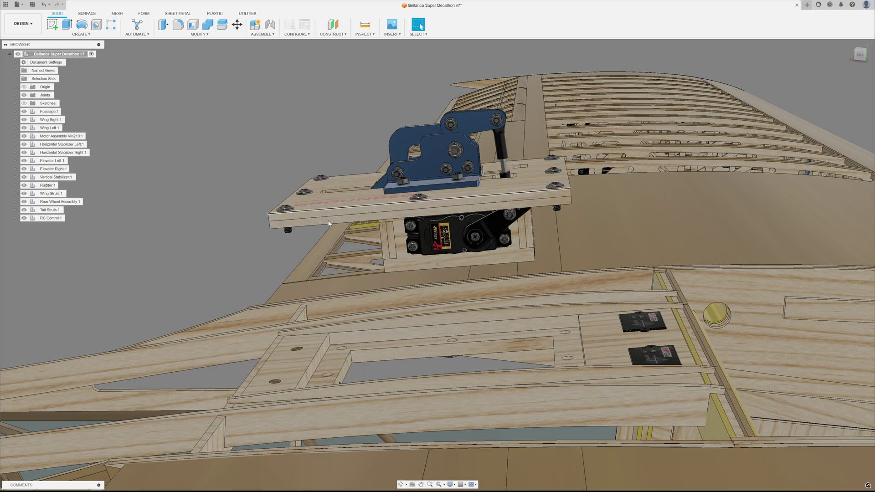
{"action": "left_click_drag", "start_coordinate": [333, 249], "coordinate": [359, 359]}
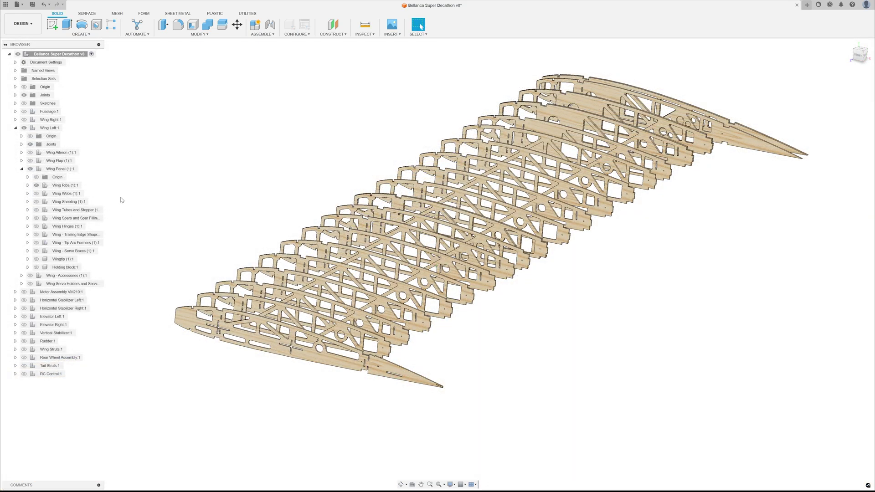
Make the Wing Spars, Spar Filling and Wing Webs visible in the left wing panel.
{"action": "left_click", "coordinate": [80, 185]}
{"action": "left_click", "coordinate": [118, 188]}
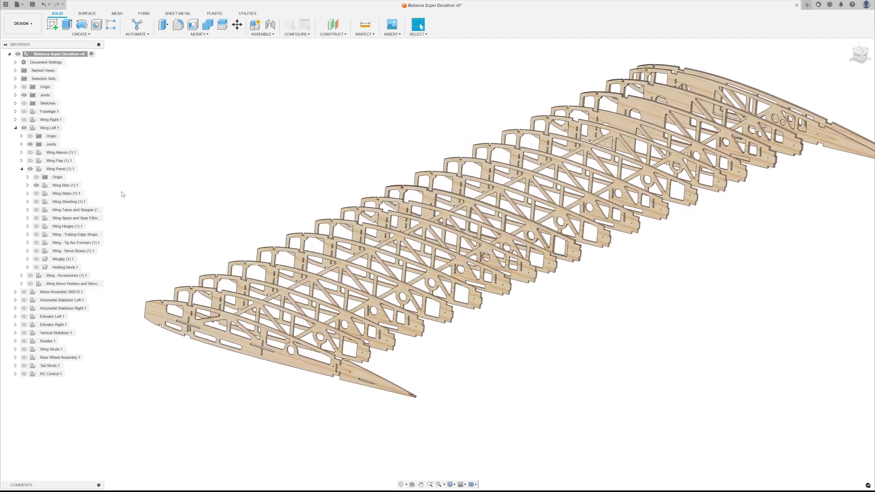
{"action": "left_click", "coordinate": [36, 219]}
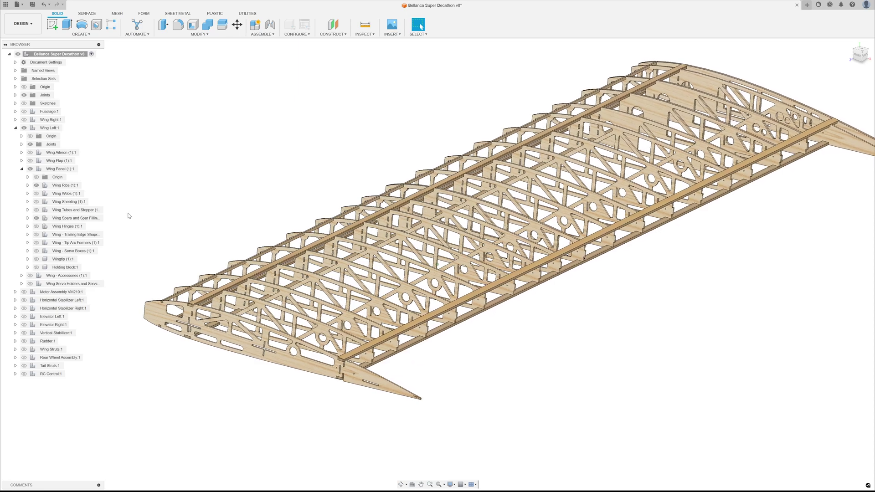
{"action": "left_click", "coordinate": [37, 194]}
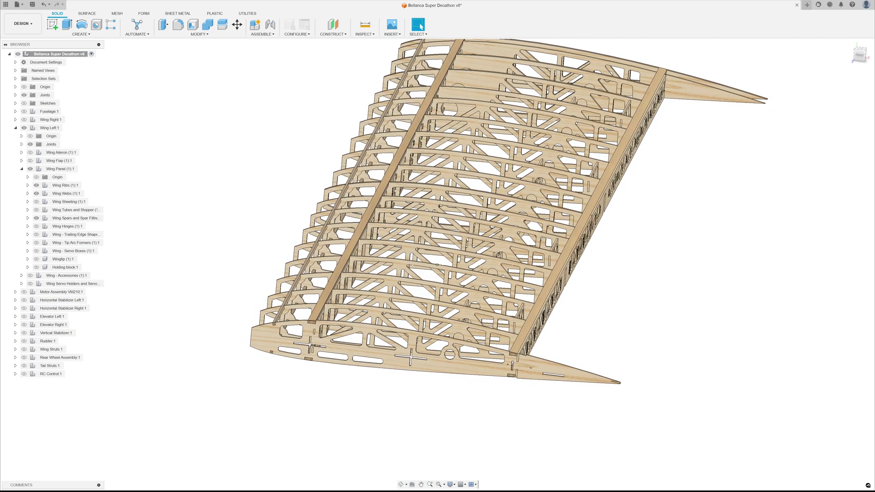
Turn on visibility for Wing Hinges, Wing Struts, Wing Sheeting, Tip Arc Formers and Wingtip.
{"action": "left_click", "coordinate": [36, 226]}
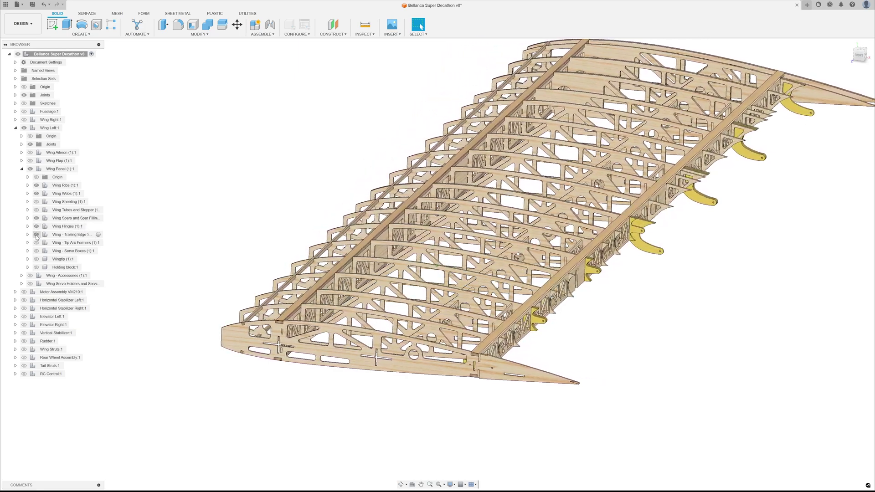
{"action": "left_click", "coordinate": [25, 349]}
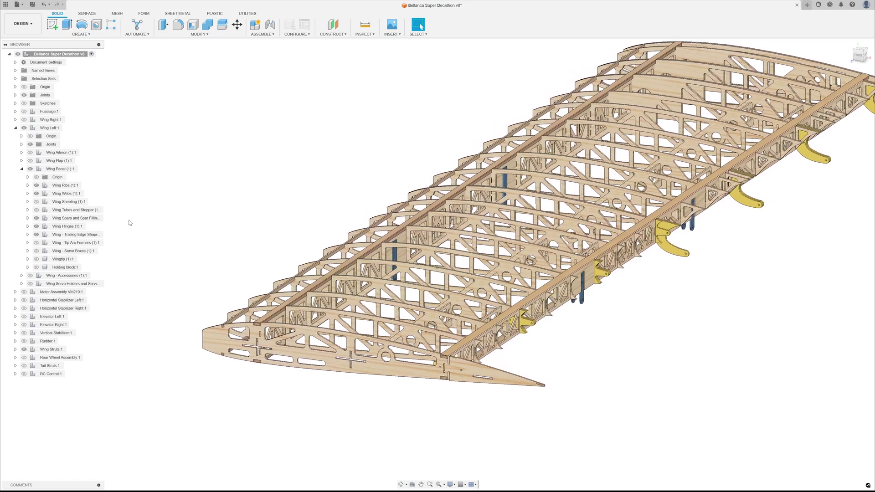
{"action": "left_click", "coordinate": [36, 202]}
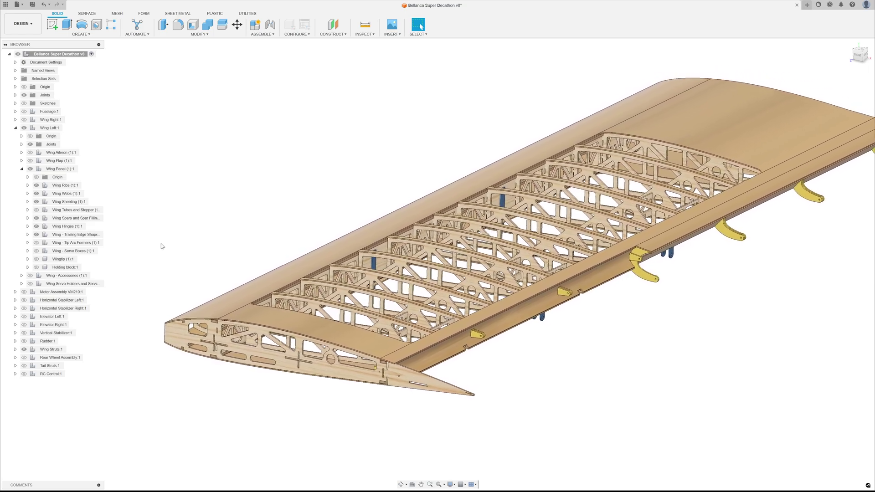
{"action": "left_click", "coordinate": [23, 349]}
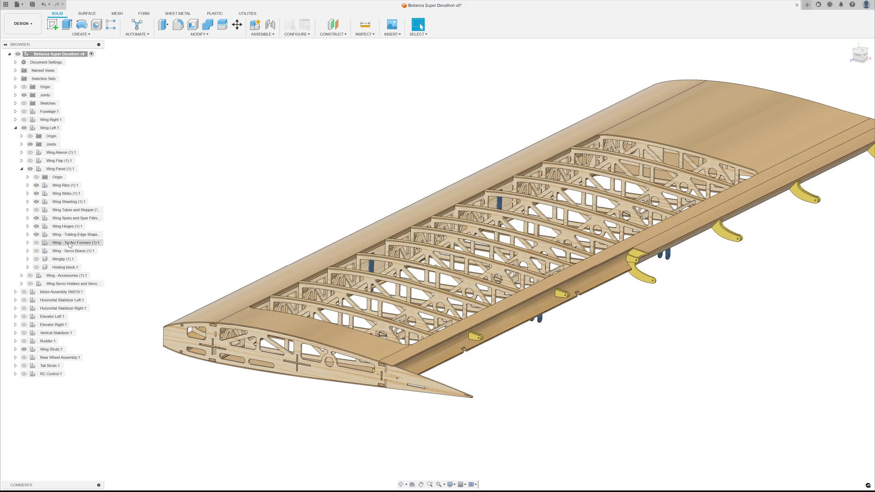
{"action": "left_click", "coordinate": [38, 243]}
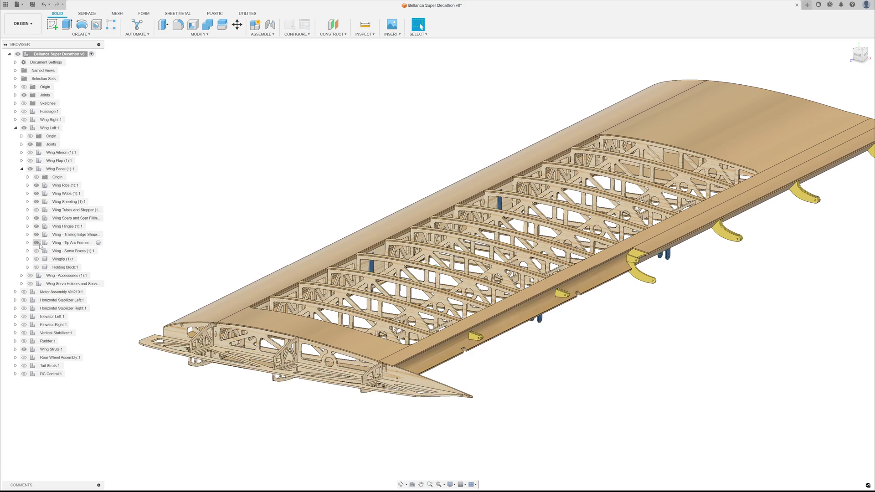
{"action": "left_click", "coordinate": [36, 261]}
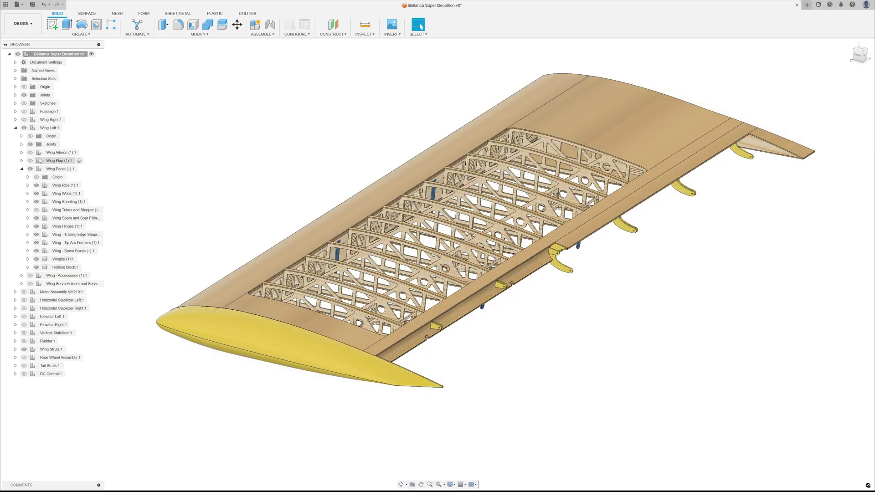
Show the Wing Flap and the Wing Servo Holders with their servos and linkages.
{"action": "left_click", "coordinate": [30, 160]}
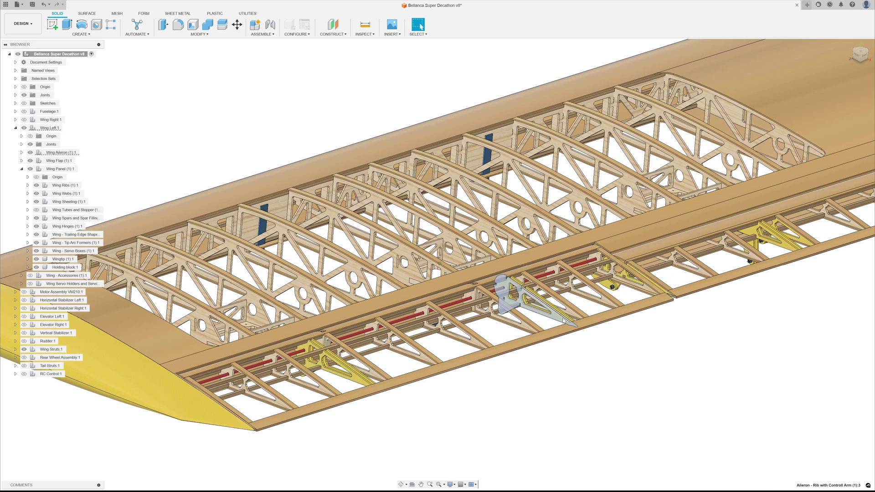
{"action": "middle_click_drag", "start_coordinate": [577, 386], "coordinate": [483, 324], "text": "shift"}
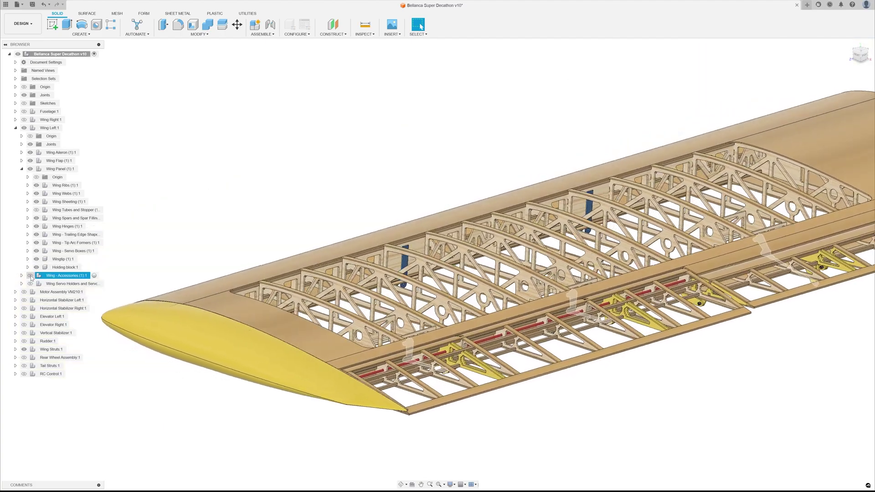
{"action": "left_click", "coordinate": [30, 284]}
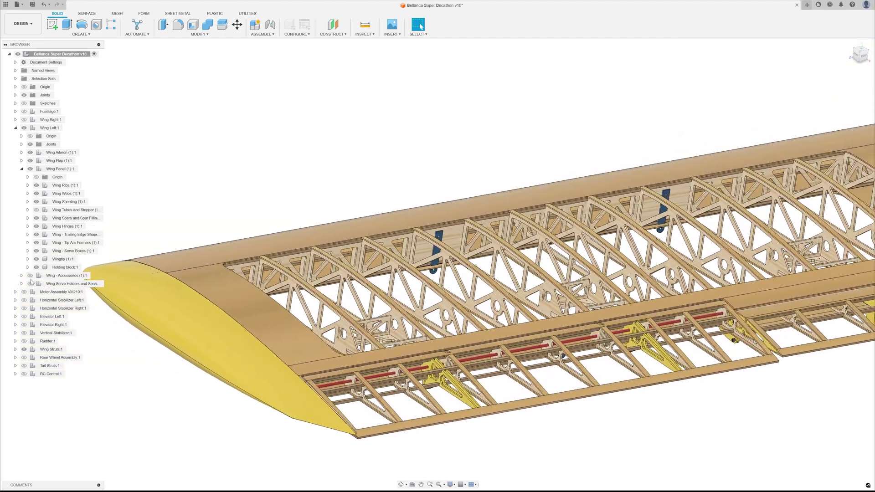
{"action": "left_click", "coordinate": [31, 283]}
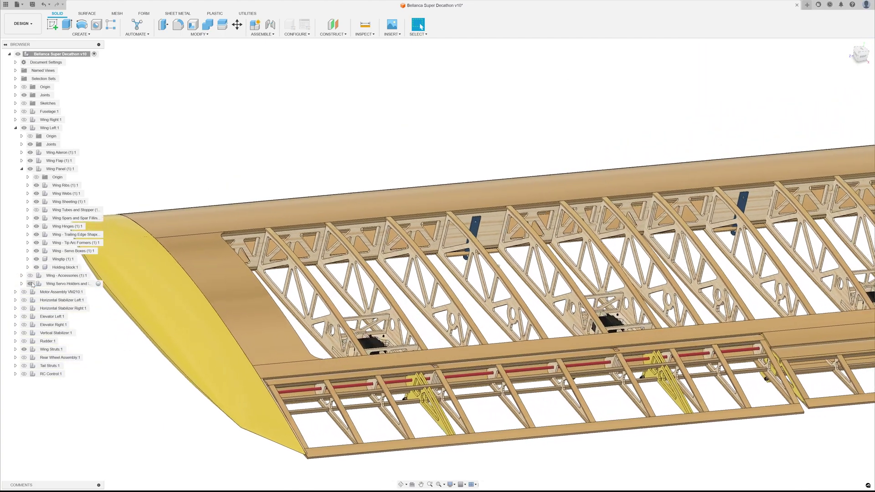
{"action": "left_click", "coordinate": [33, 276]}
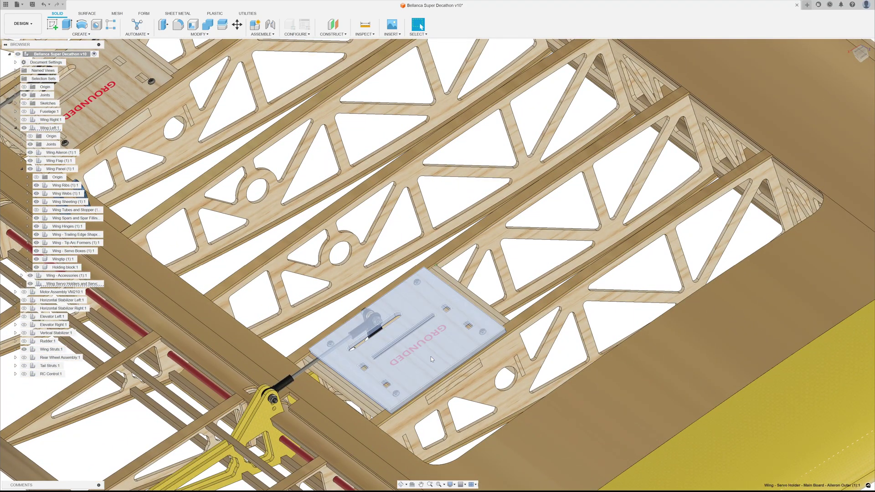
Slide the outer aileron servo board along its slot and ground it.
{"action": "right_click", "coordinate": [430, 357]}
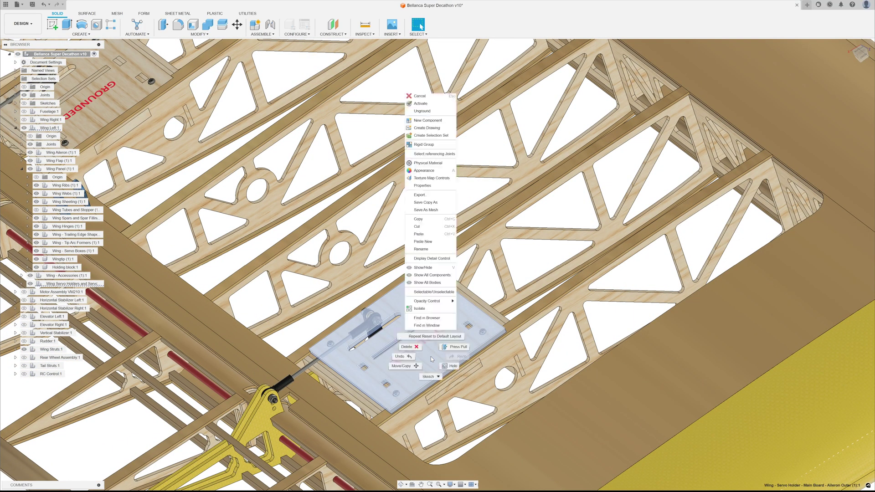
{"action": "left_click", "coordinate": [430, 111]}
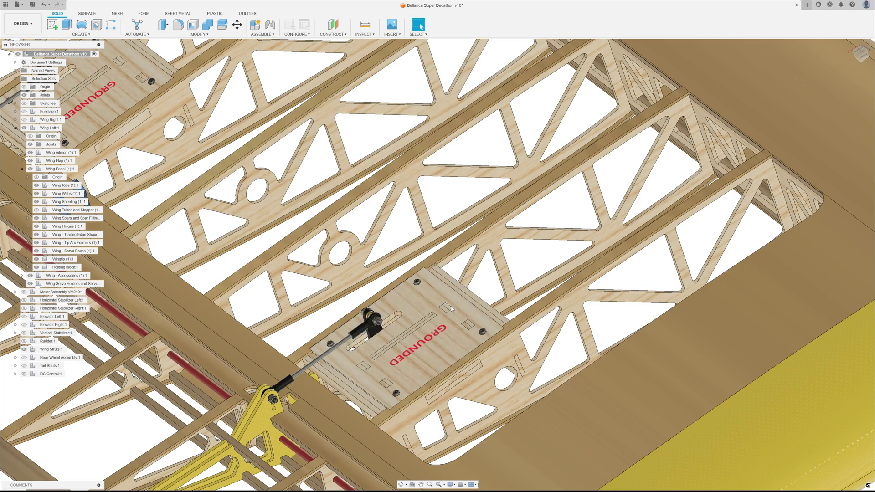
{"action": "left_click_drag", "start_coordinate": [453, 306], "coordinate": [455, 336]}
{"action": "left_click", "coordinate": [456, 336]}
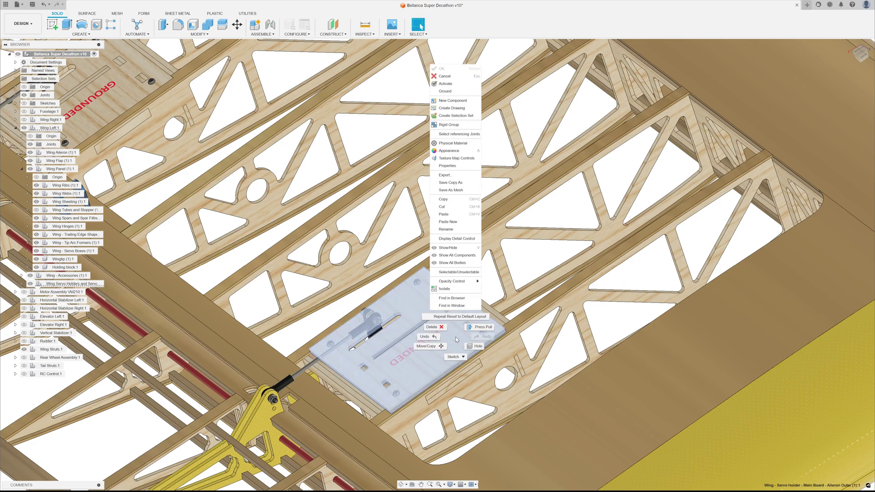
{"action": "left_click", "coordinate": [444, 91]}
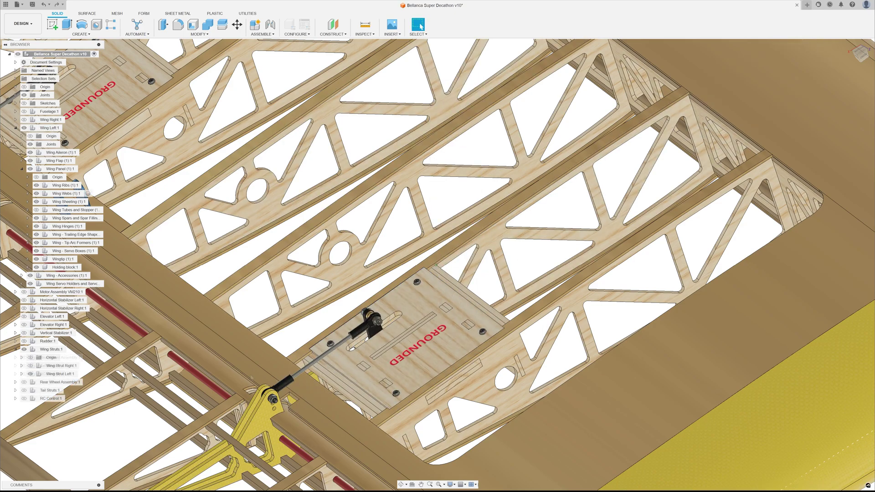
{"action": "scroll", "coordinate": [77, 417], "scroll_direction": "down", "scroll_amount": 5}
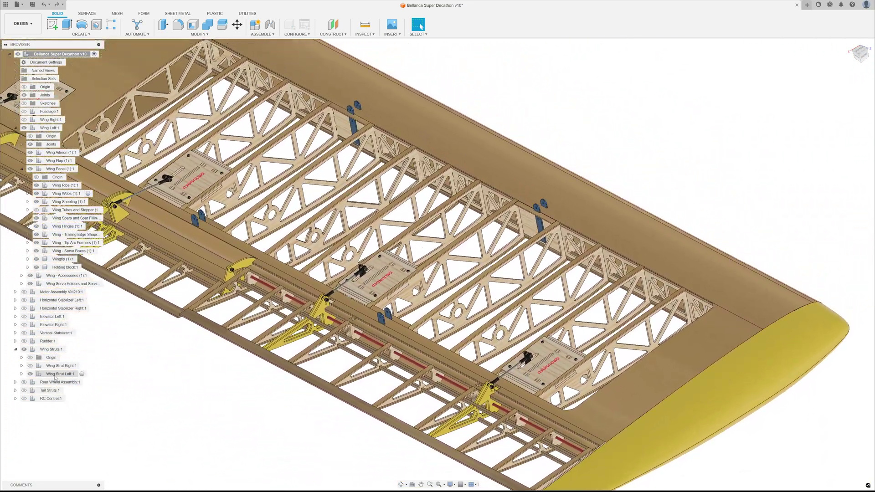
{"action": "right_click", "coordinate": [54, 374]}
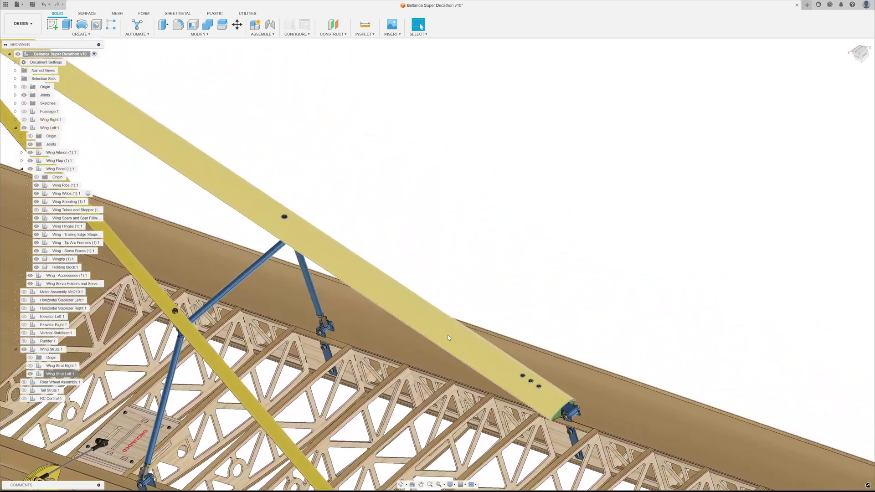
{"action": "left_click", "coordinate": [447, 335]}
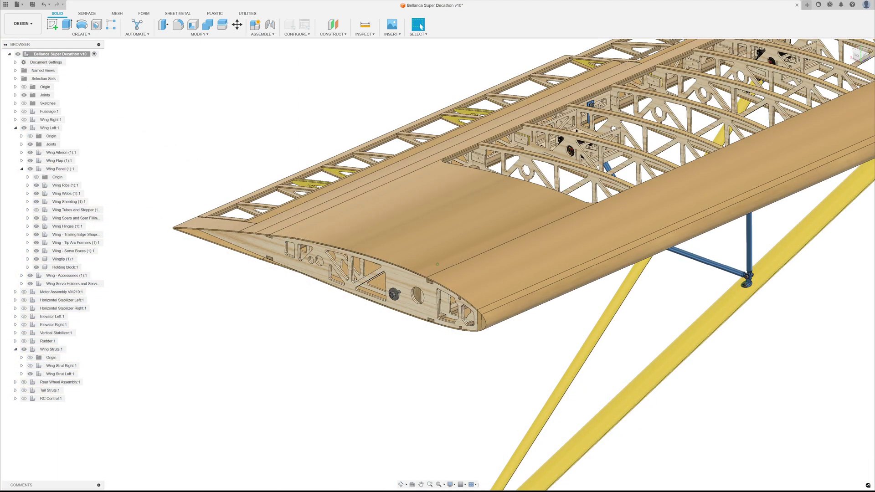
{"action": "left_click", "coordinate": [24, 128]}
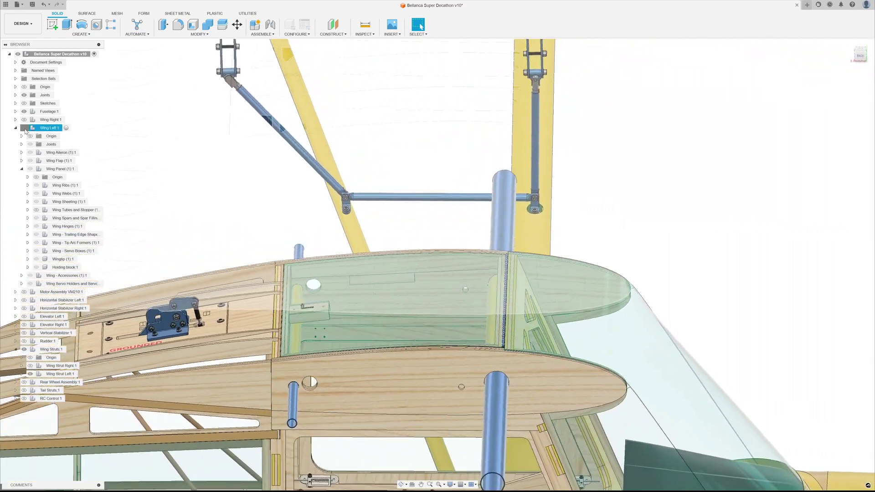
{"action": "left_click", "coordinate": [24, 128]}
{"action": "scroll", "coordinate": [432, 305], "scroll_direction": "up", "scroll_amount": 2}
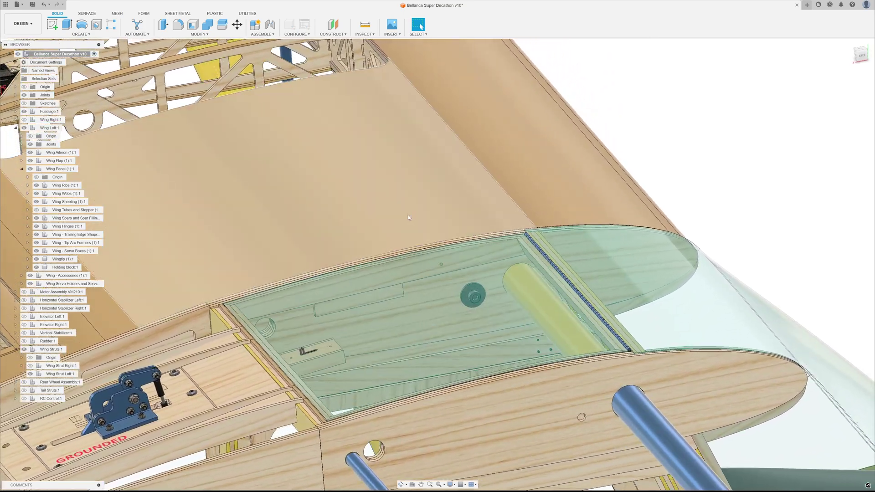
{"action": "left_click", "coordinate": [407, 215]}
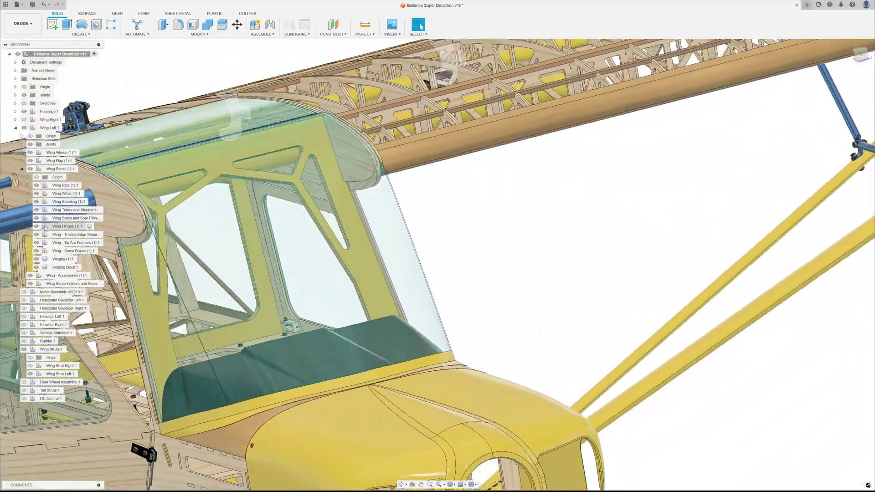
{"action": "left_click", "coordinate": [44, 228]}
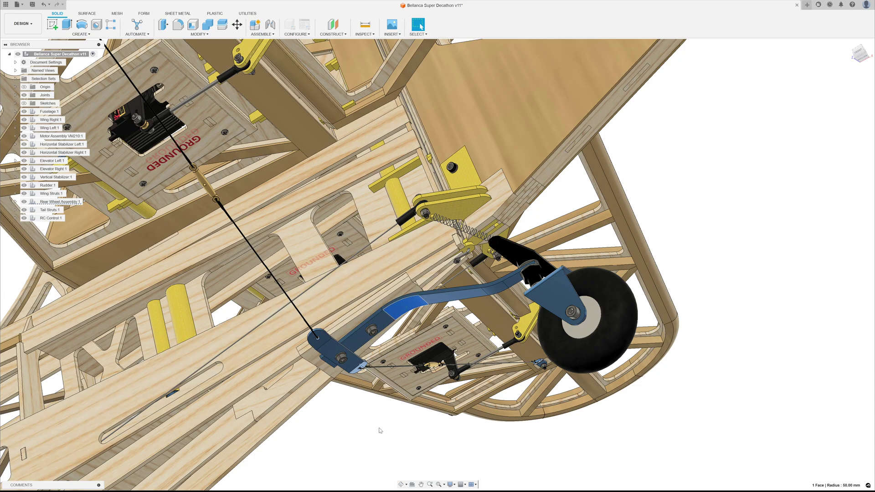
{"action": "scroll", "coordinate": [476, 265], "scroll_direction": "up", "scroll_amount": 5}
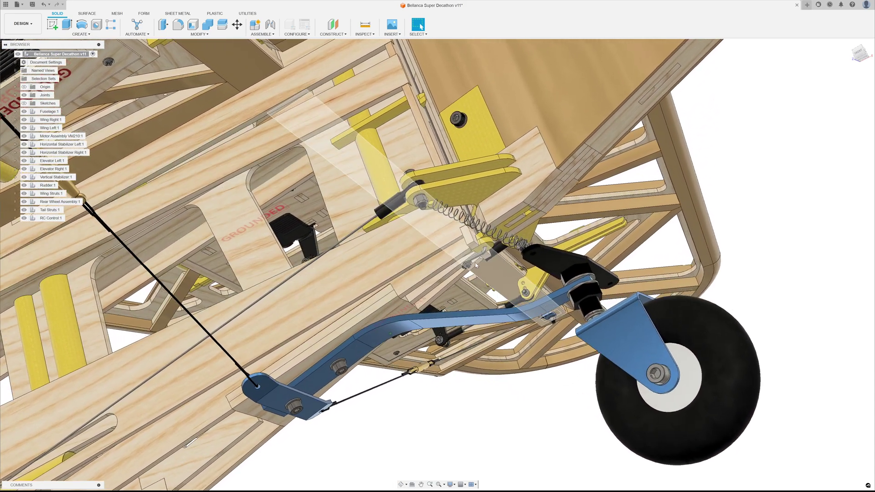
{"action": "scroll", "coordinate": [476, 263], "scroll_direction": "up", "scroll_amount": 8}
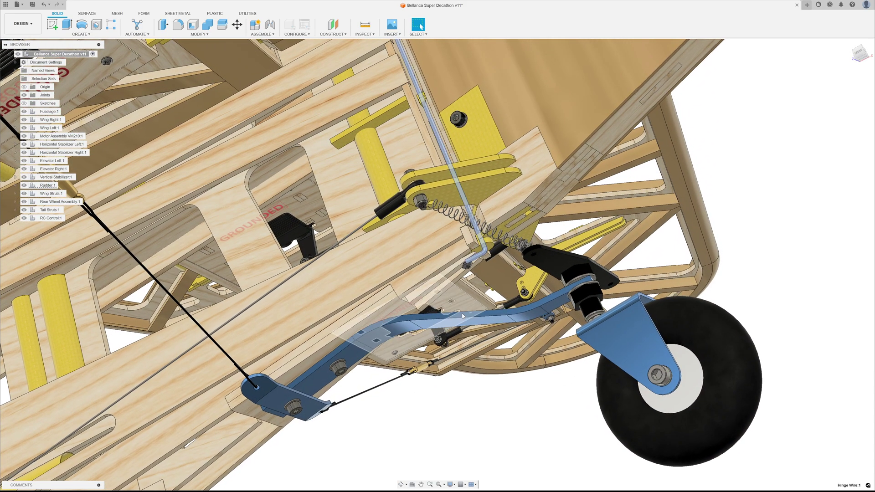
{"action": "scroll", "coordinate": [495, 309], "scroll_direction": "up", "scroll_amount": 3}
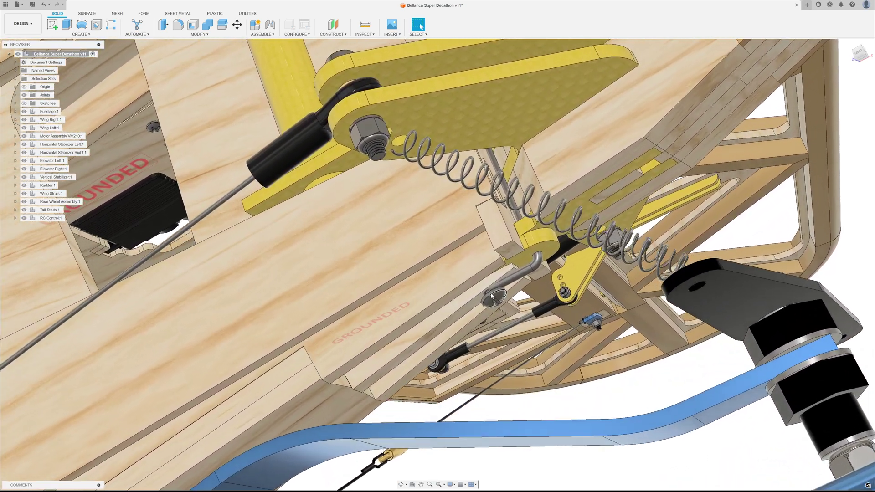
{"action": "middle_click_drag", "start_coordinate": [495, 300], "coordinate": [370, 479], "text": "shift"}
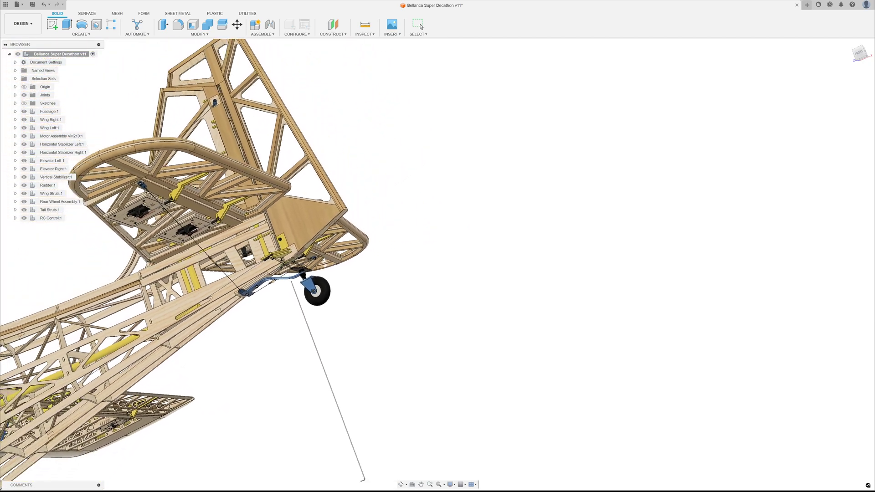
Pull the tail frame aside and lift the vertical stabilizer off to expose its two blue rods.
{"action": "mouse_move", "coordinate": [318, 390]}
{"action": "middle_mouse_down", "text": "shift"}
{"action": "mouse_move", "coordinate": [349, 379]}
{"action": "mouse_move", "coordinate": [342, 369]}
{"action": "mouse_move", "coordinate": [325, 396]}
{"action": "middle_mouse_up", "text": "shift"}
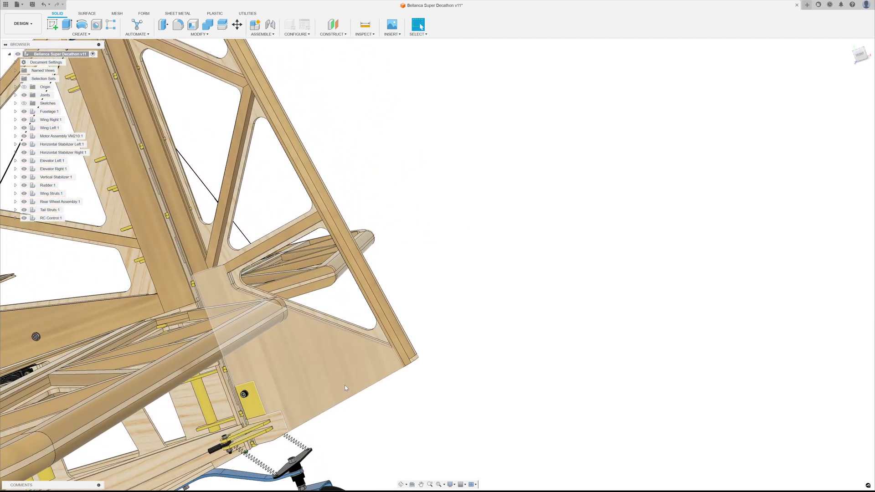
{"action": "middle_click_drag", "start_coordinate": [394, 375], "coordinate": [493, 343], "text": "shift"}
{"action": "left_click_drag", "start_coordinate": [538, 333], "coordinate": [734, 288]}
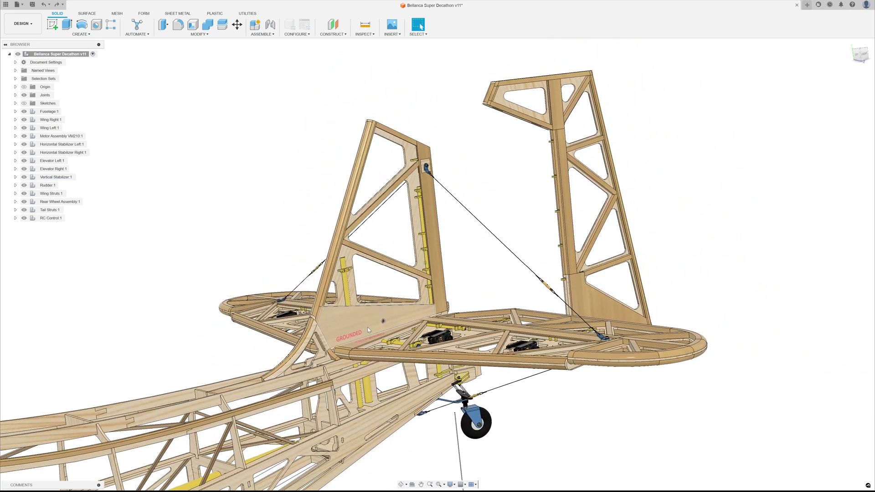
{"action": "left_click_drag", "start_coordinate": [367, 303], "coordinate": [362, 157]}
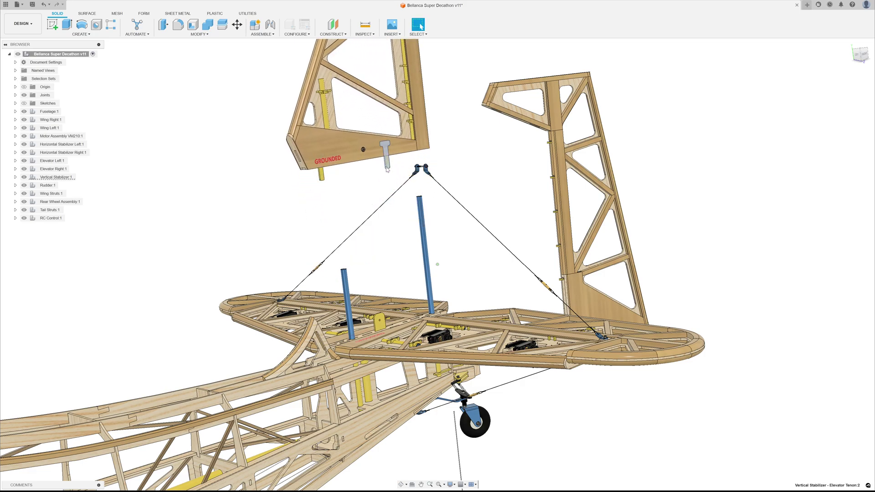
Slide the horizontal stabilizers apart along their rods and lower the fin back onto the tail.
{"action": "middle_click_drag", "start_coordinate": [507, 416], "coordinate": [491, 400], "text": "shift"}
{"action": "middle_click_drag", "start_coordinate": [441, 413], "coordinate": [365, 390], "text": "shift"}
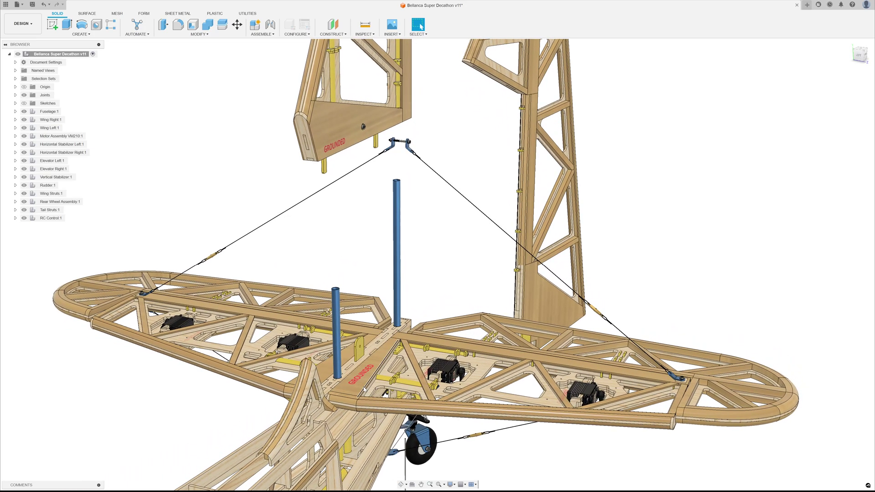
{"action": "left_click_drag", "start_coordinate": [396, 395], "coordinate": [578, 434]}
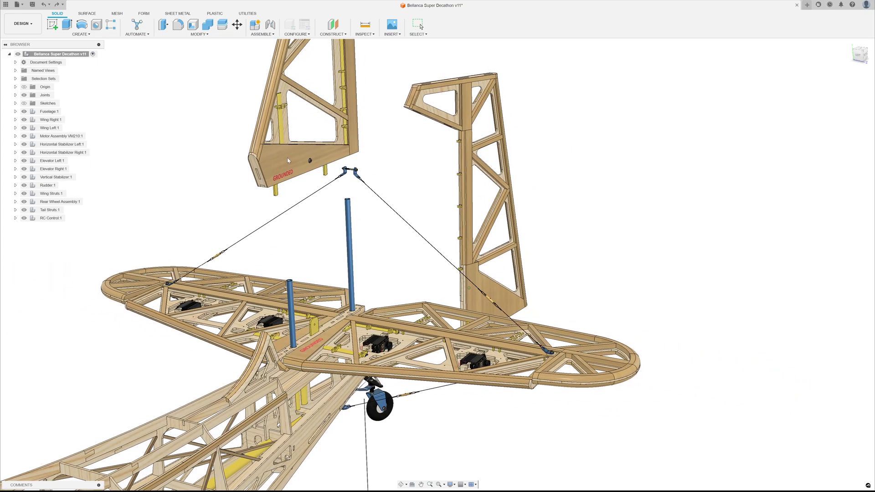
{"action": "left_click_drag", "start_coordinate": [290, 192], "coordinate": [280, 419]}
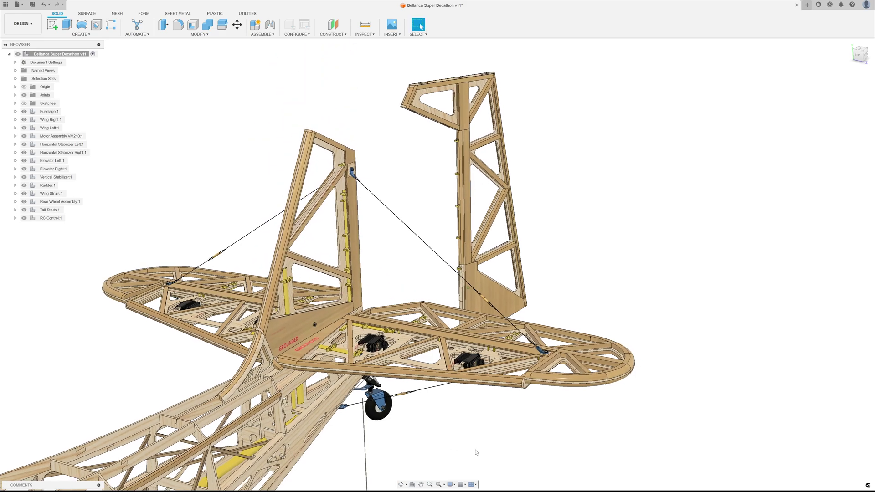
Move a fuselage frame part aside and zoom in on the tail centre plate.
{"action": "key", "text": "Escape"}
{"action": "mouse_move", "coordinate": [511, 434]}
{"action": "middle_mouse_down", "text": "shift"}
{"action": "mouse_move", "coordinate": [527, 387]}
{"action": "mouse_move", "coordinate": [517, 357]}
{"action": "mouse_move", "coordinate": [523, 324]}
{"action": "mouse_move", "coordinate": [537, 329]}
{"action": "mouse_move", "coordinate": [511, 338]}
{"action": "middle_mouse_up", "text": "shift"}
{"action": "left_click_drag", "start_coordinate": [466, 350], "coordinate": [387, 431]}
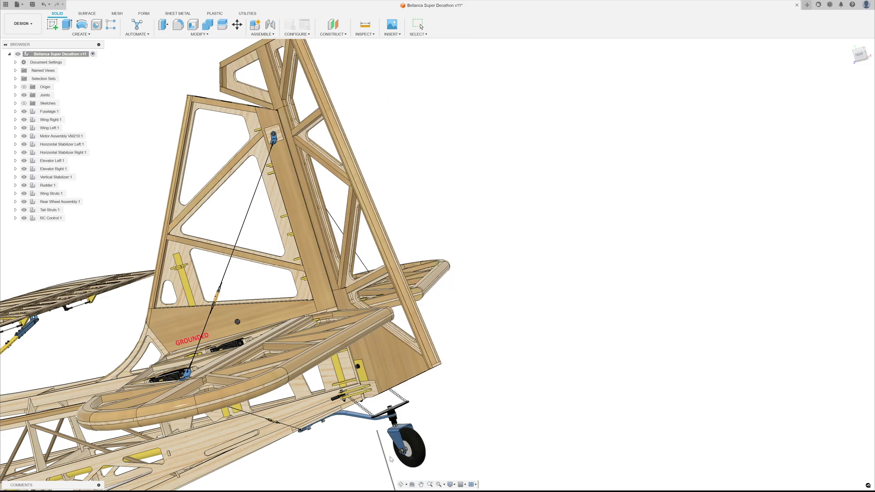
{"action": "middle_click_drag", "start_coordinate": [391, 459], "coordinate": [376, 441], "text": "shift"}
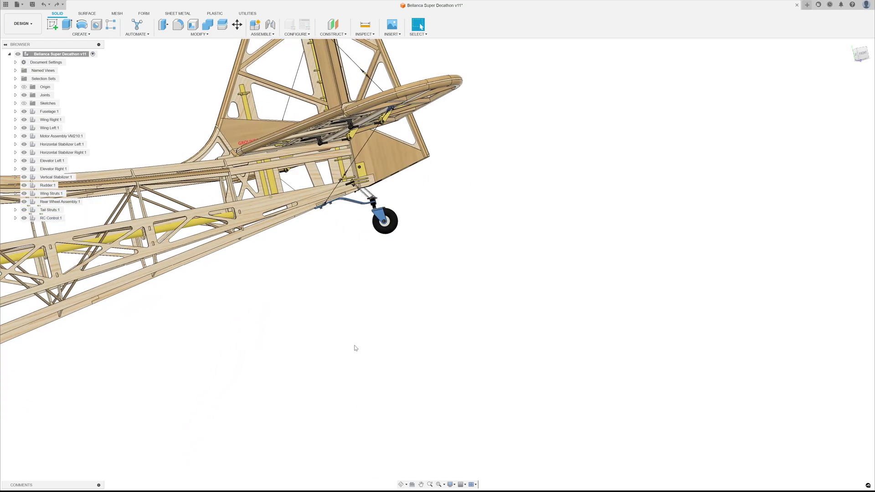
{"action": "scroll", "coordinate": [355, 348], "scroll_direction": "up", "scroll_amount": 6}
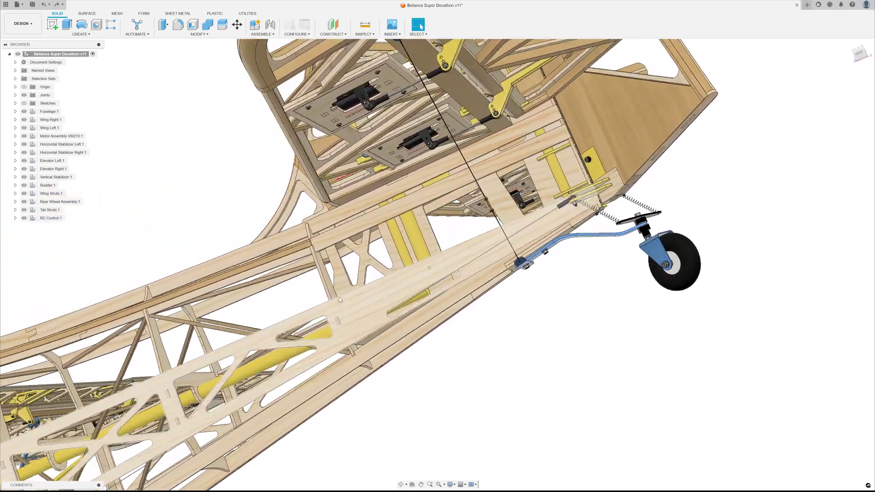
{"action": "scroll", "coordinate": [339, 299], "scroll_direction": "up", "scroll_amount": 5}
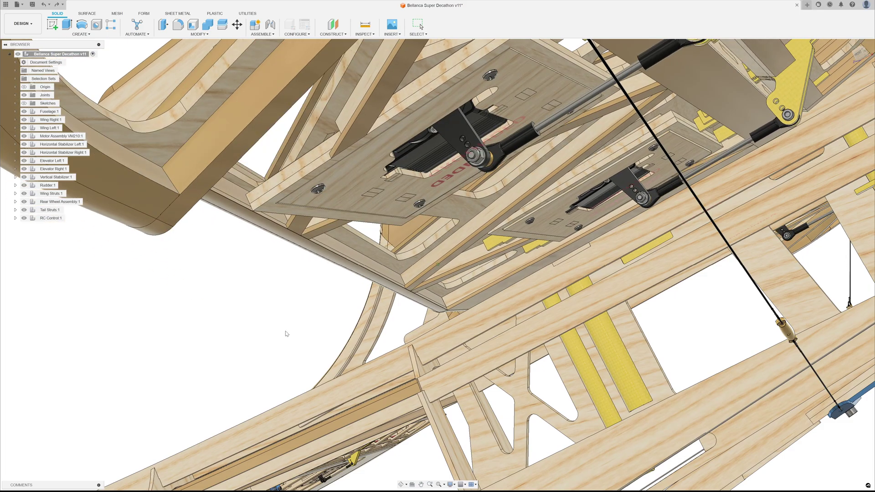
{"action": "middle_click_drag", "start_coordinate": [283, 334], "coordinate": [323, 392], "text": "shift"}
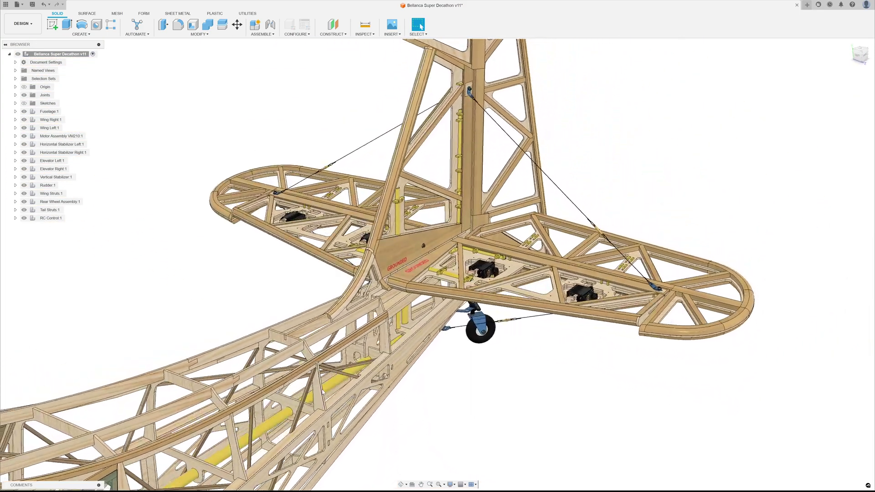
{"action": "scroll", "coordinate": [400, 337], "scroll_direction": "up", "scroll_amount": 5}
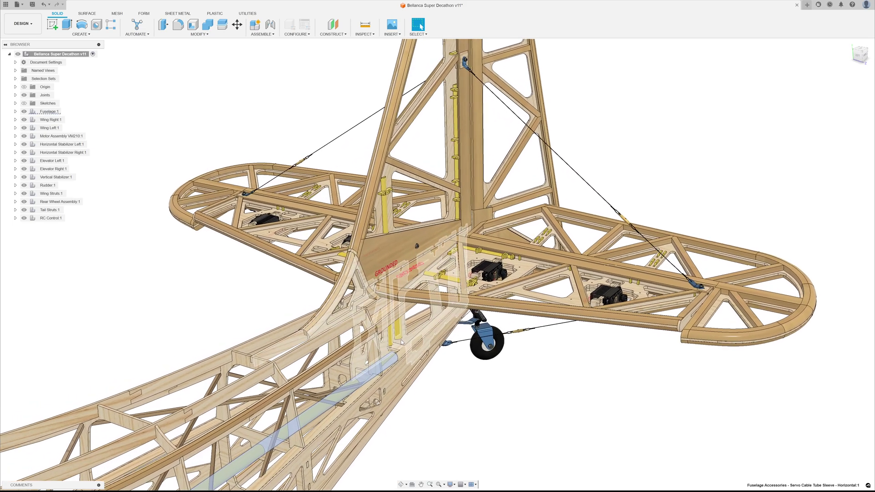
{"action": "middle_click_drag", "start_coordinate": [398, 333], "coordinate": [411, 346], "text": "shift"}
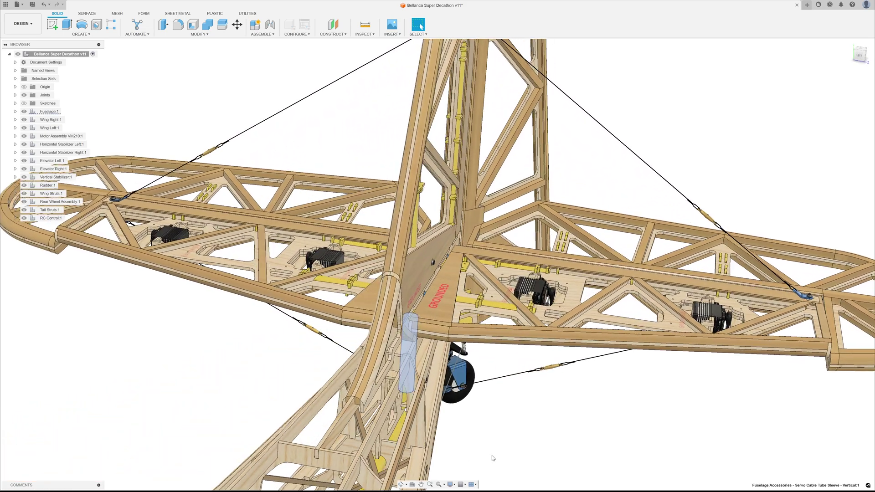
{"action": "scroll", "coordinate": [418, 359], "scroll_direction": "up", "scroll_amount": 5}
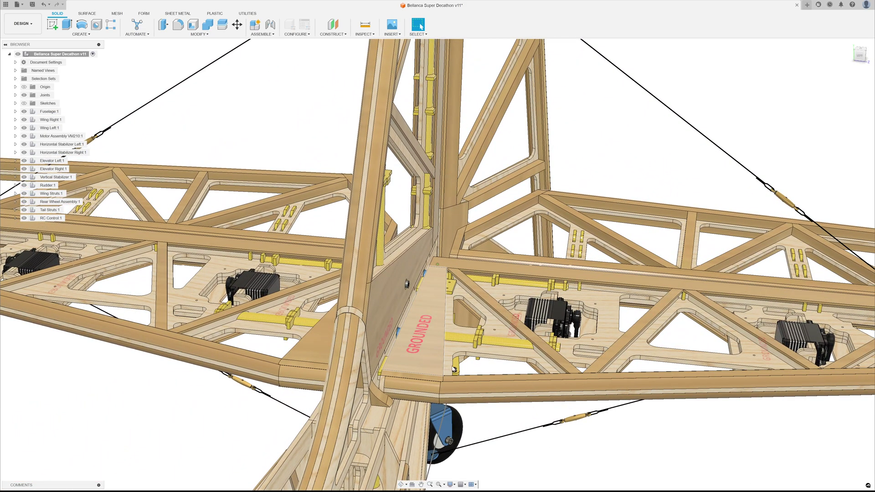
Slide the horizontal stabilizer outward to show its two blue joiner pins, then reseat it.
{"action": "left_click_drag", "start_coordinate": [425, 366], "coordinate": [563, 386]}
{"action": "middle_click_drag", "start_coordinate": [495, 370], "coordinate": [323, 327], "text": "shift"}
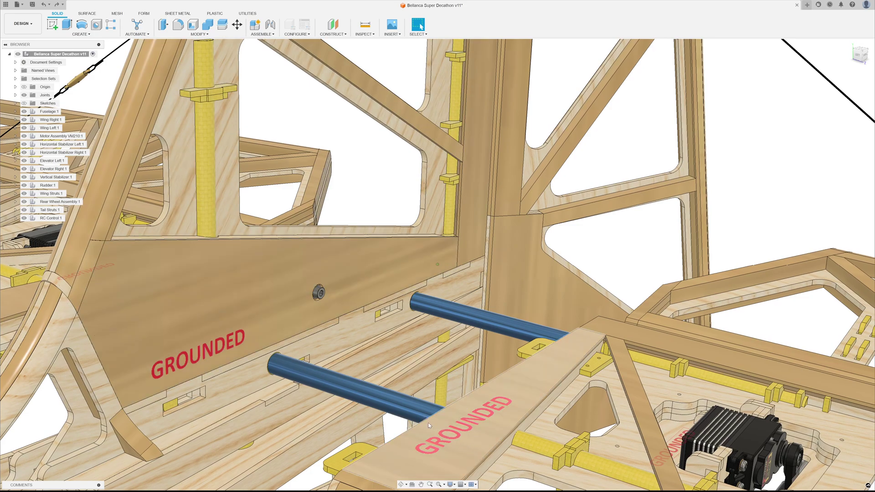
{"action": "left_click_drag", "start_coordinate": [428, 425], "coordinate": [236, 319]}
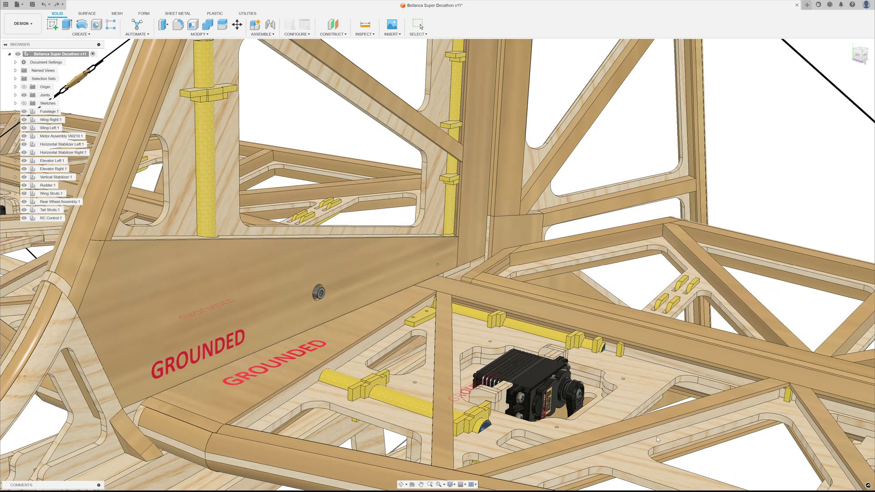
{"action": "scroll", "coordinate": [657, 439], "scroll_direction": "down", "scroll_amount": 10}
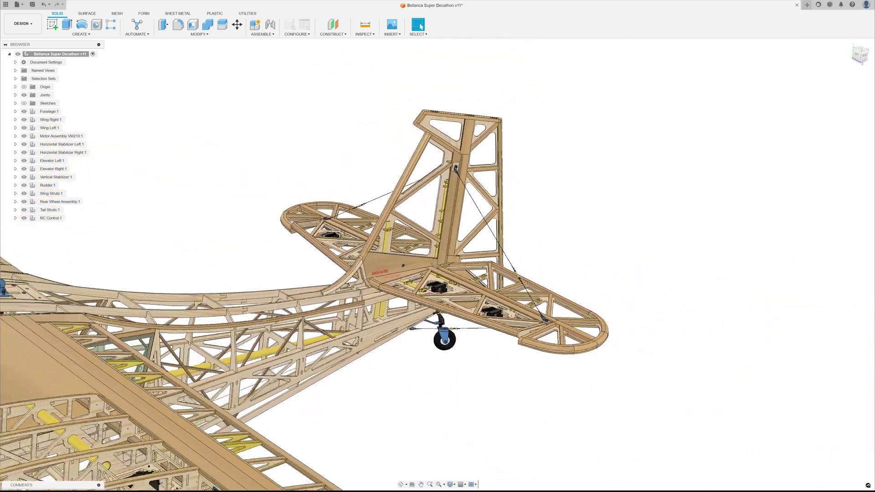